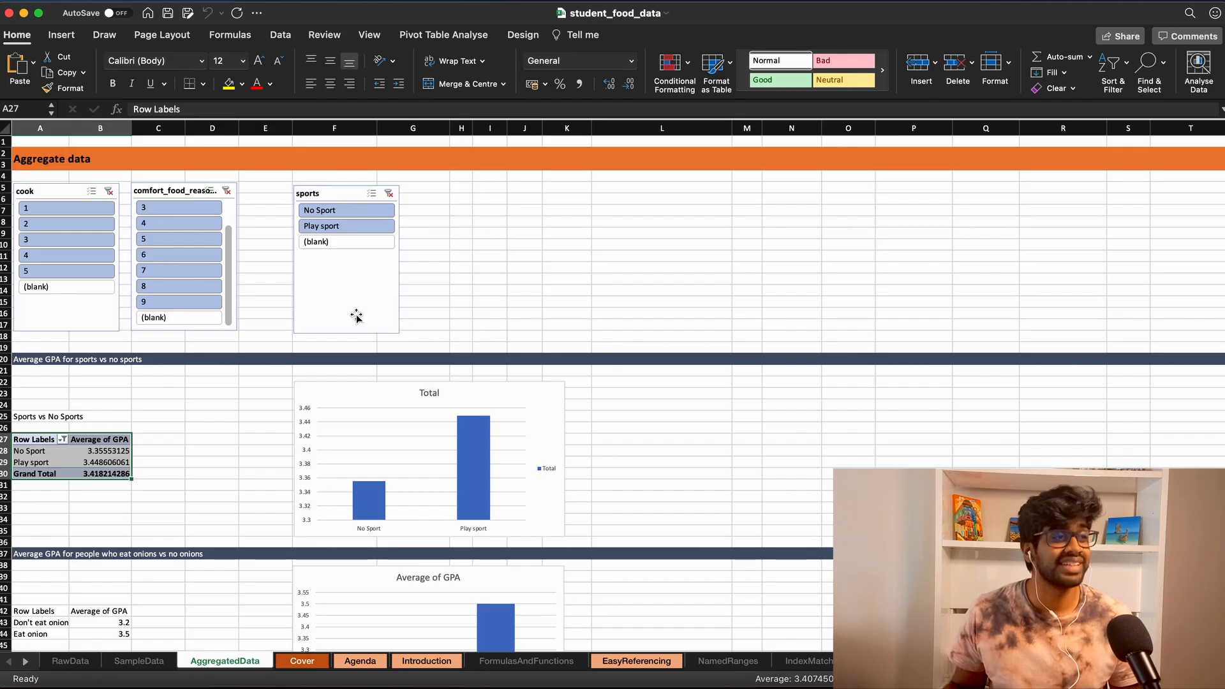
- Look through the Cover, RawData, Agenda and Introduction sheets of the workbook
left_click(303, 661)
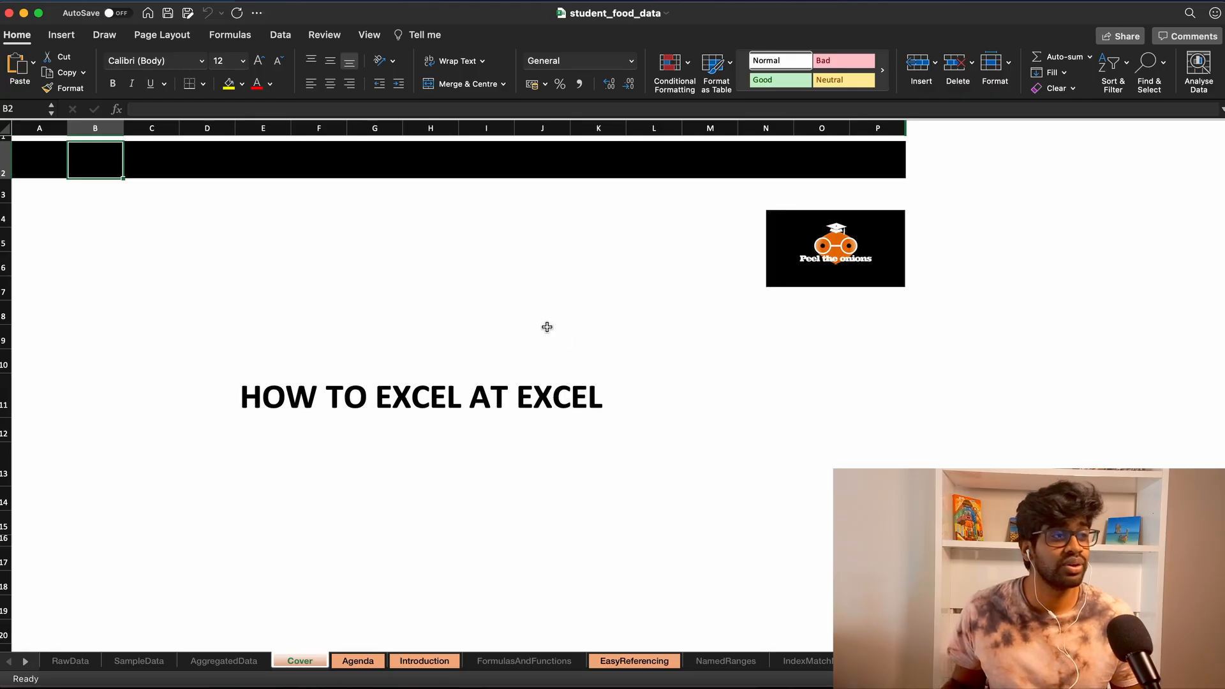
left_click(80, 663)
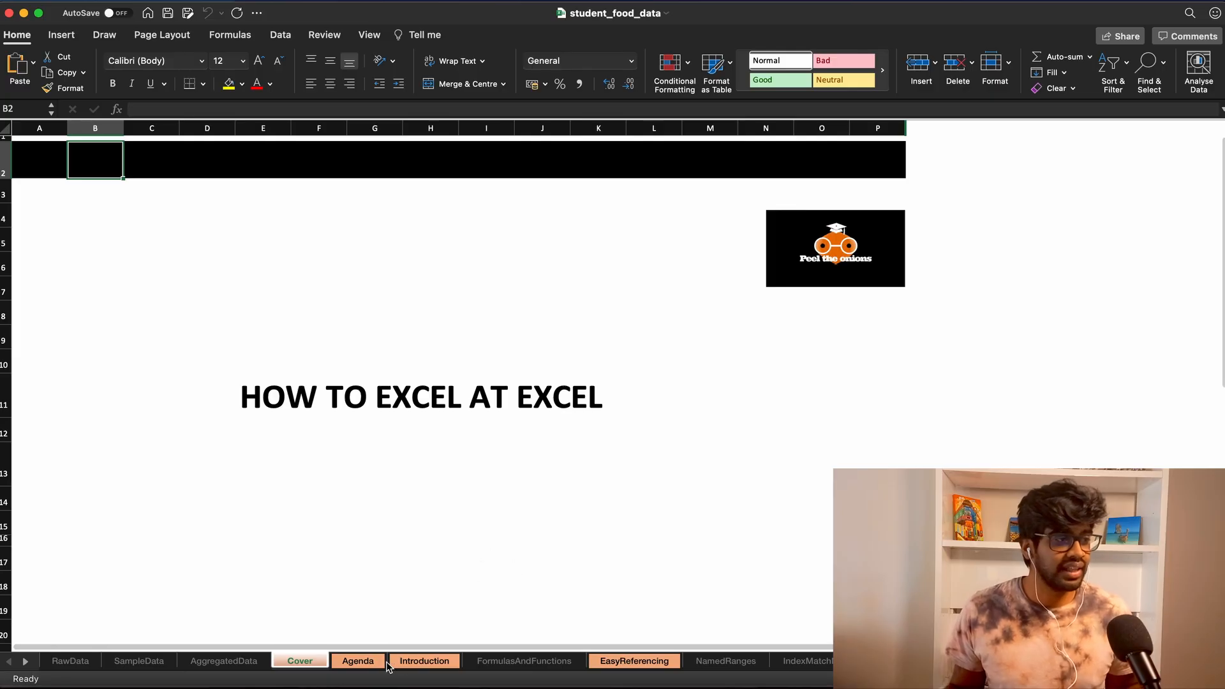
left_click(362, 663)
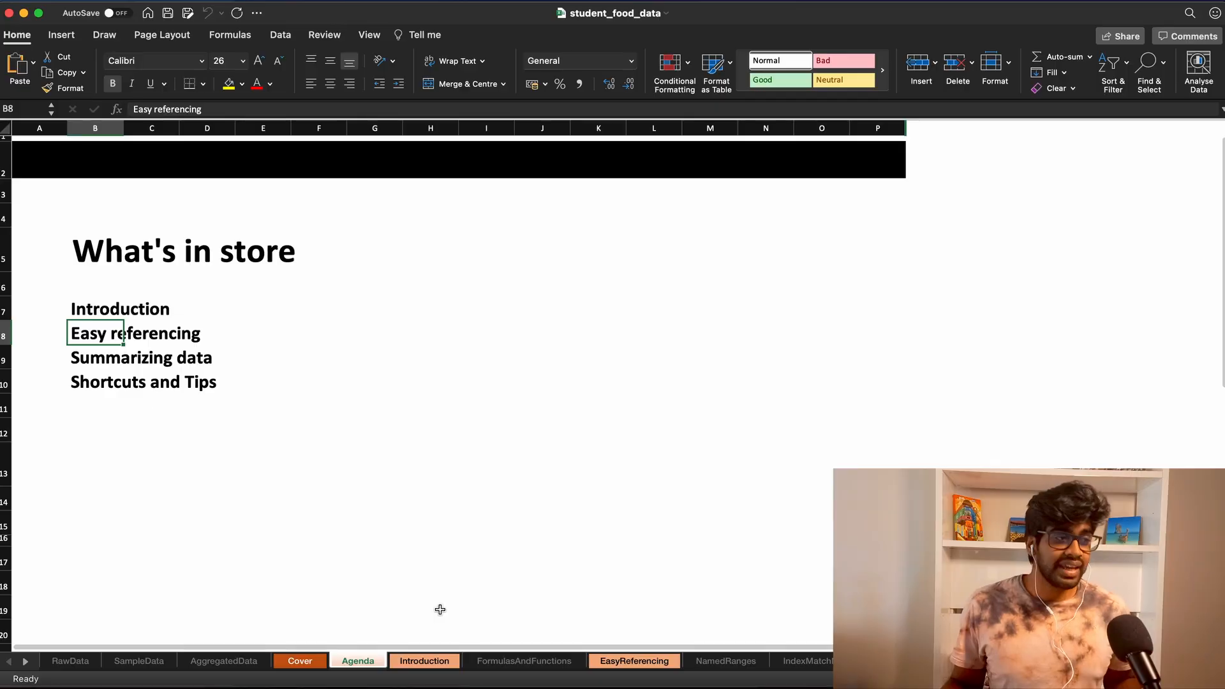
left_click(443, 660)
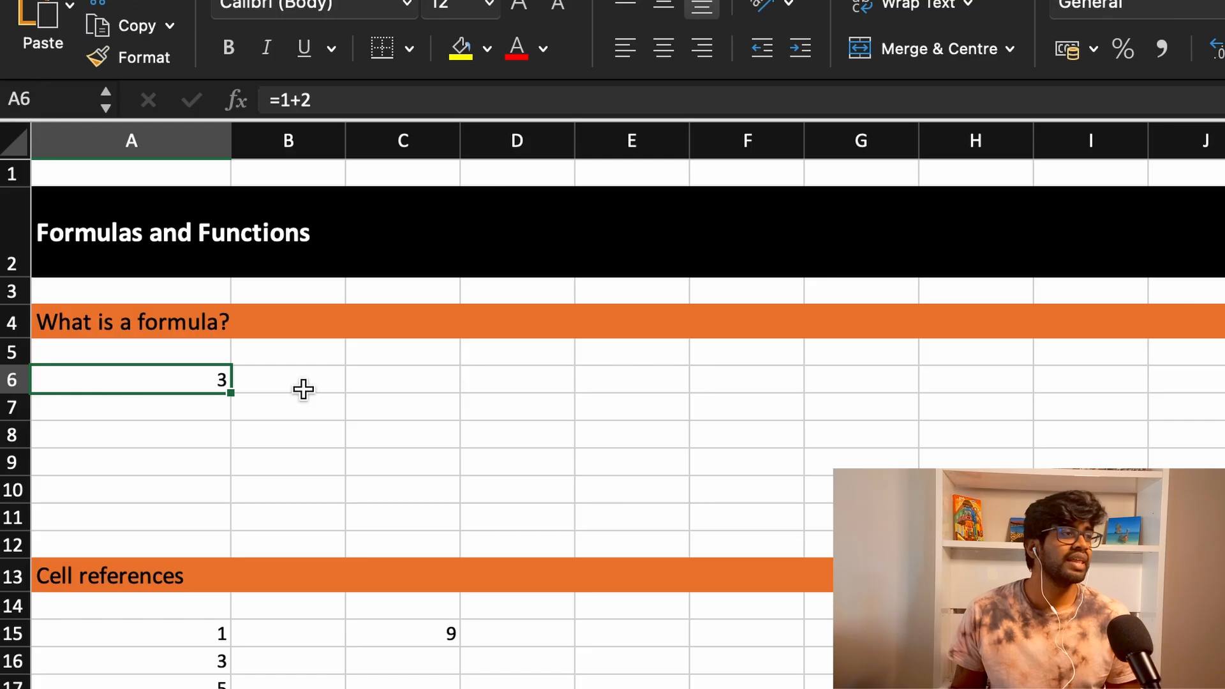
- Enter 1+2 without an equals sign in cell B6 under "What is a formula?"
left_click(317, 587)
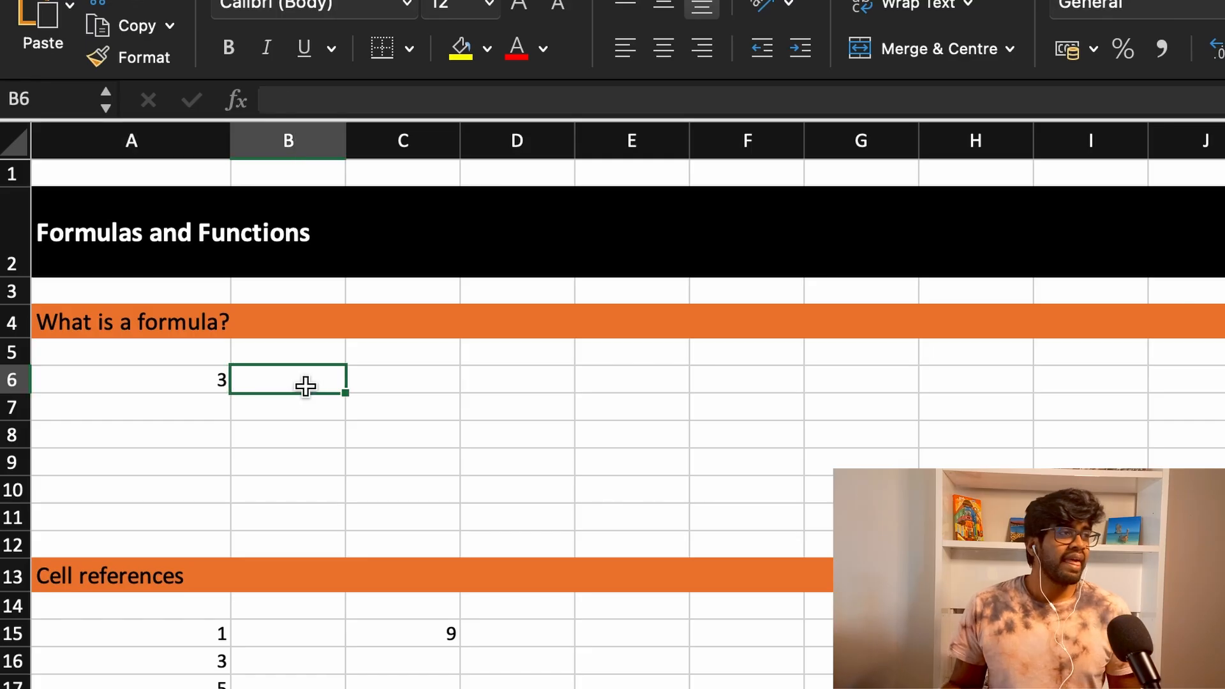
type("1+2")
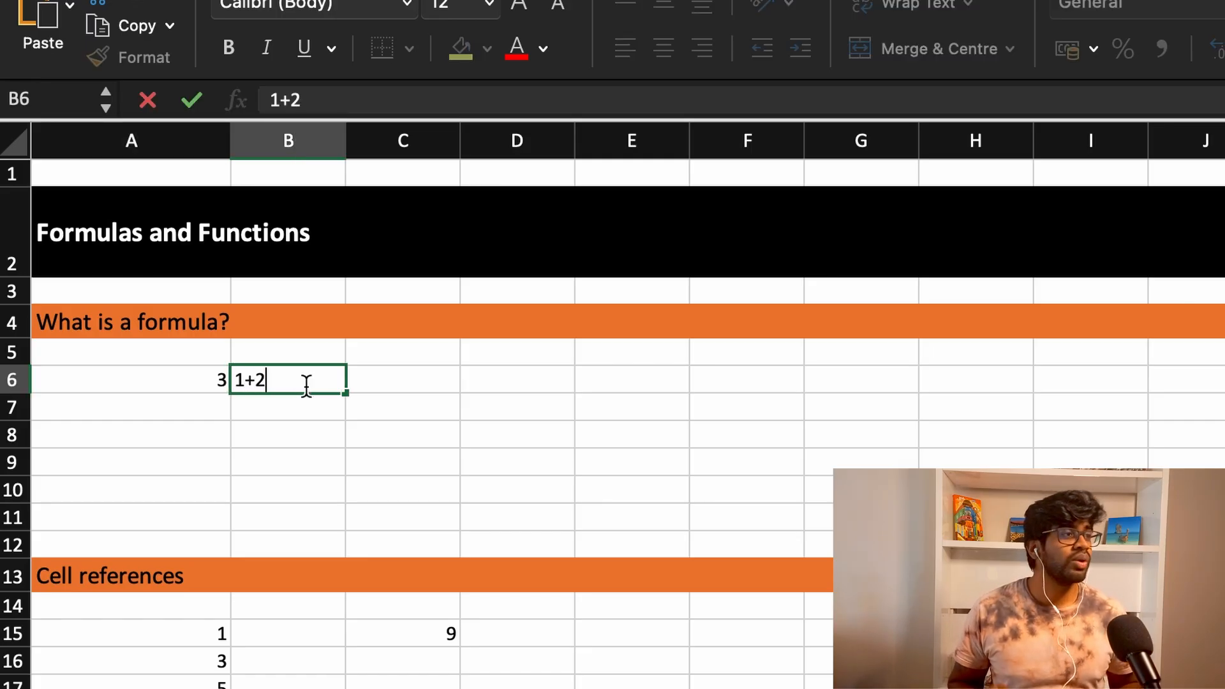
key("Return")
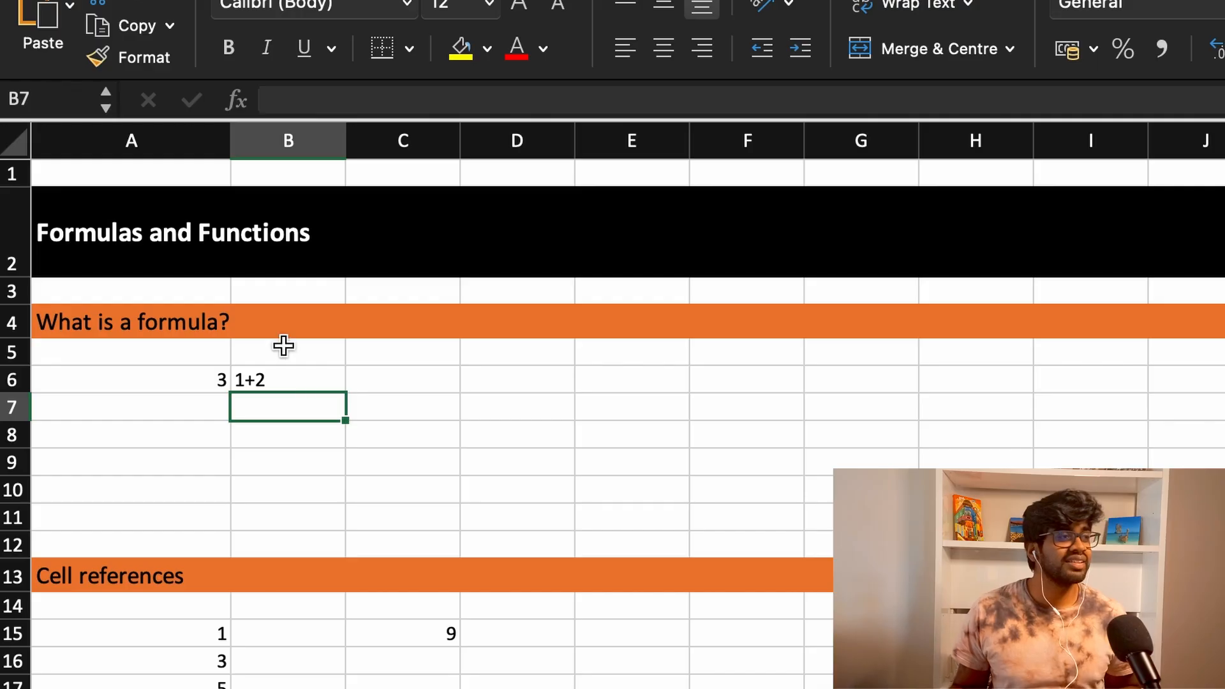
- Put an equals sign in front of the entry in cell B6 so it becomes the formula =1+2
left_click(246, 379)
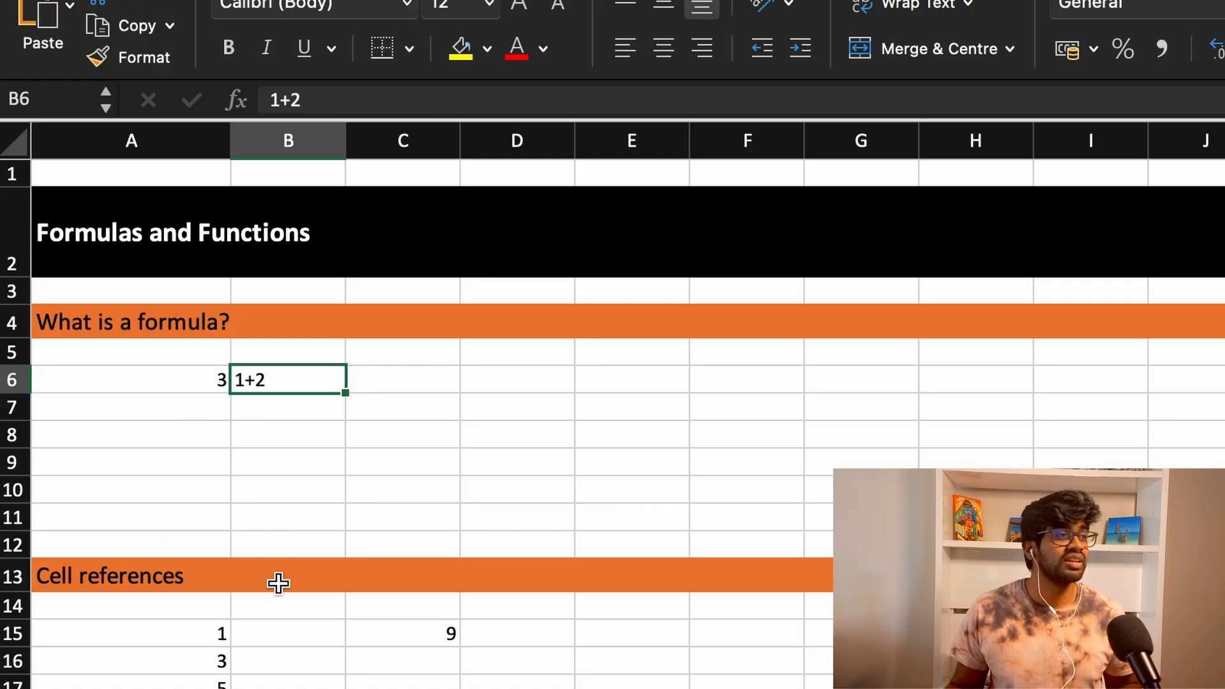
left_click(271, 100)
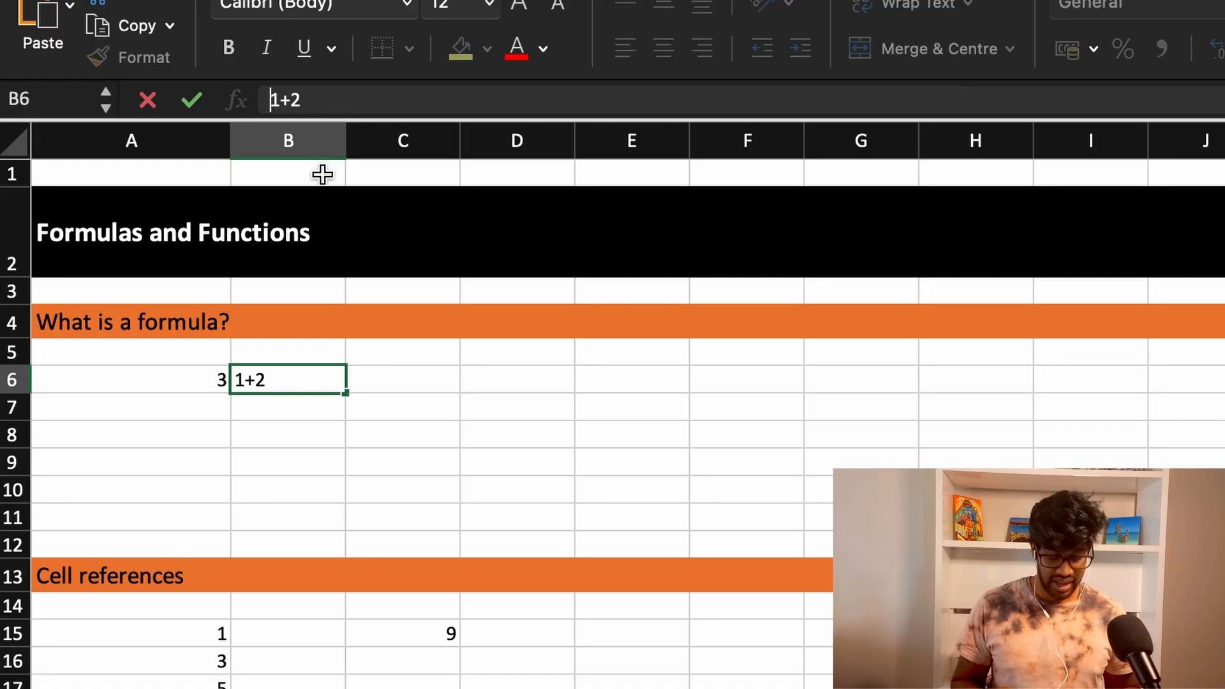
type("=")
key("Return")
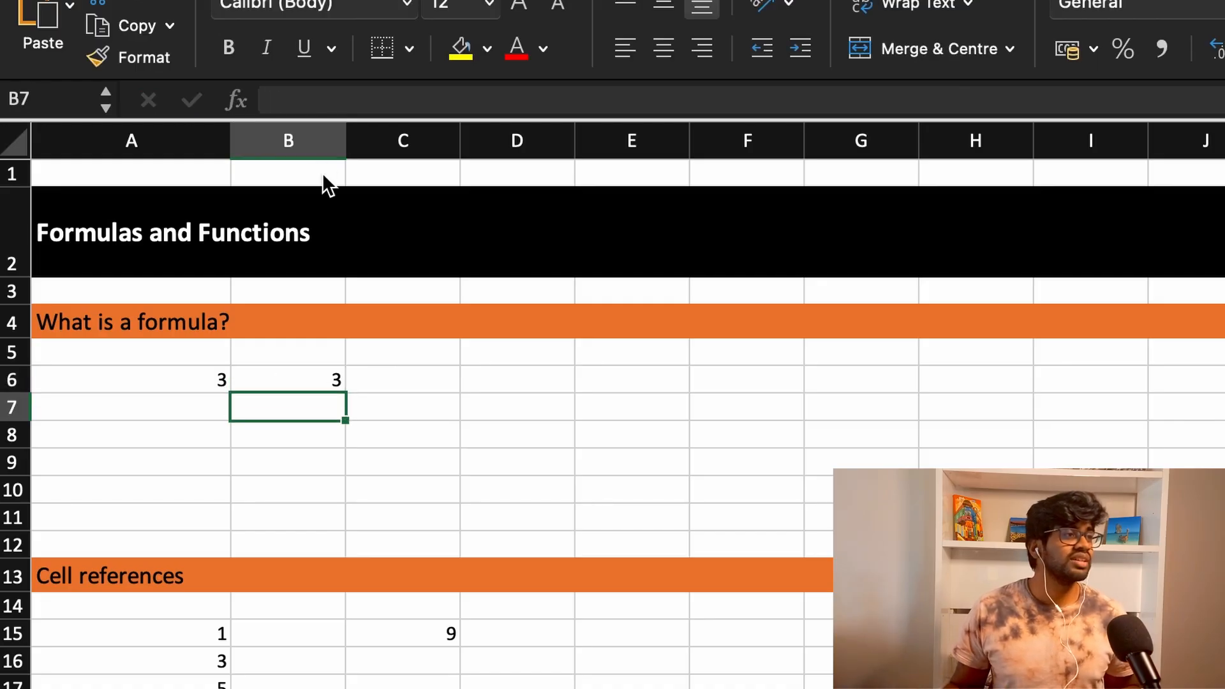
- Clear the contents of cell B6
left_click(314, 381)
key("Delete")
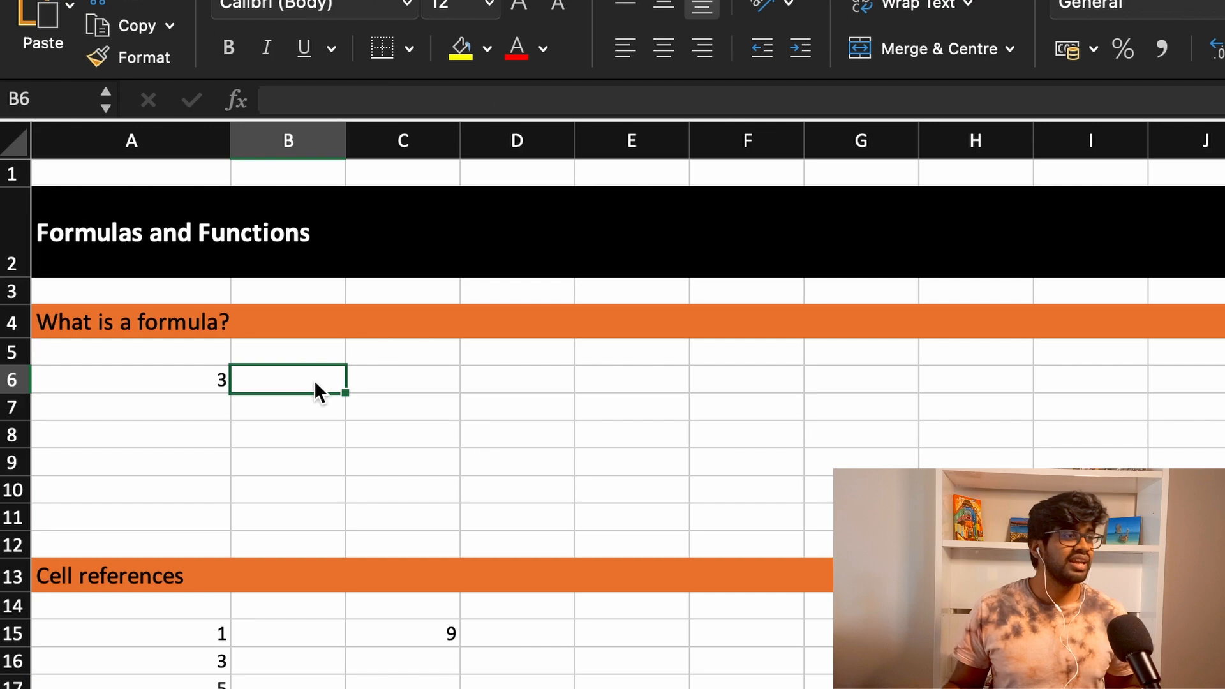
left_click(321, 430)
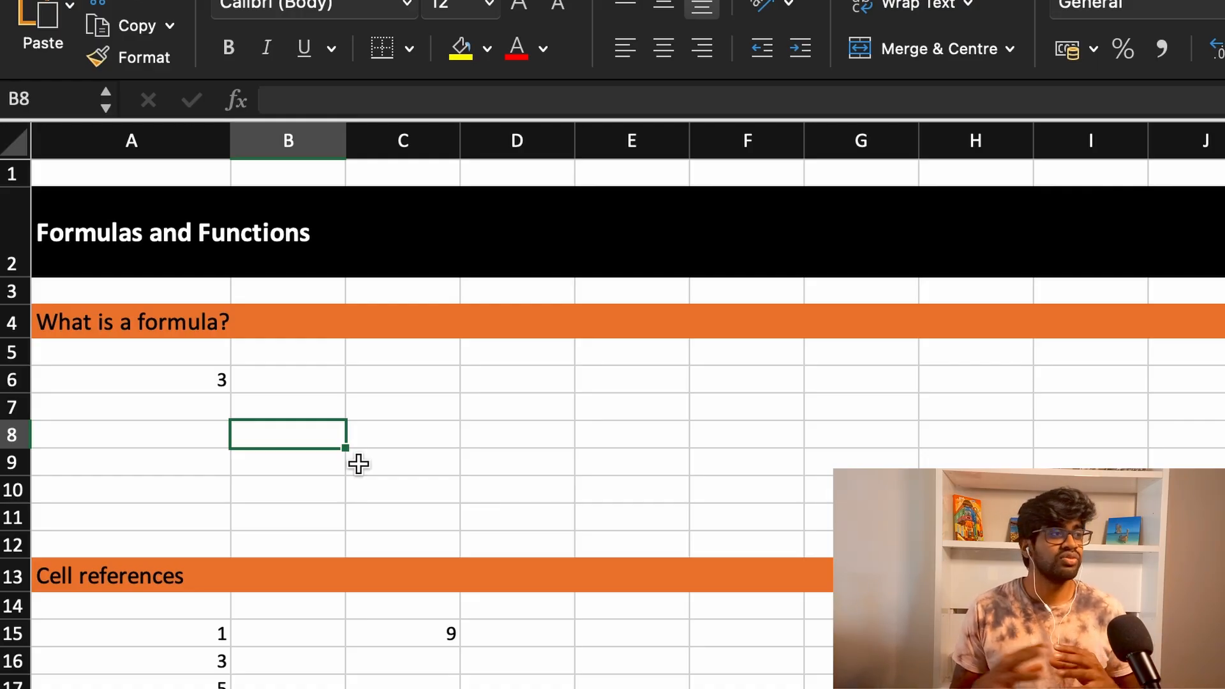
- Enter the formula =A15 in cell C16 of the Cell references section
left_click(229, 642)
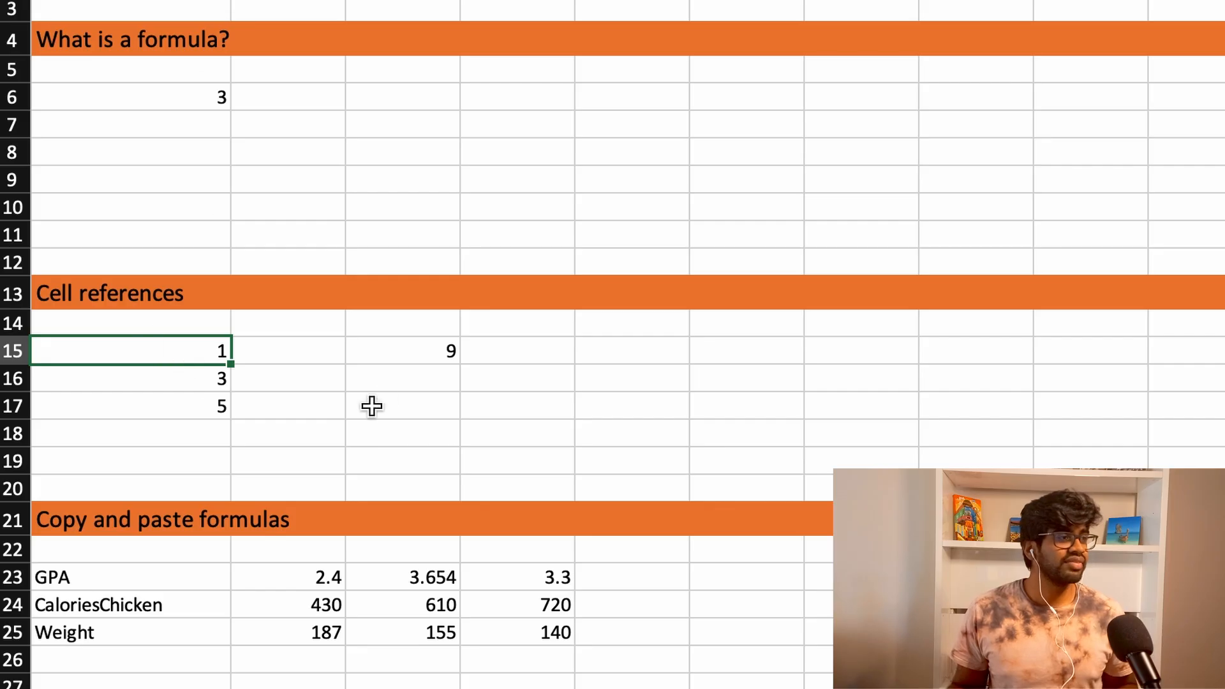
left_click(416, 379)
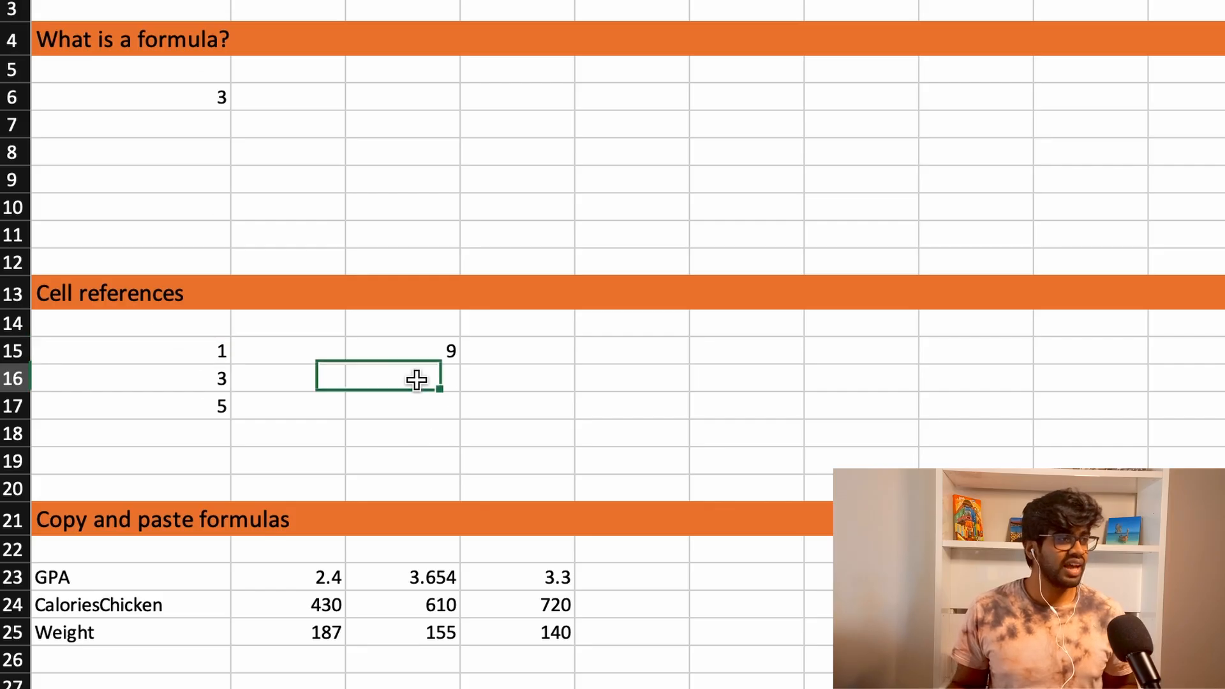
type("=A15\\")
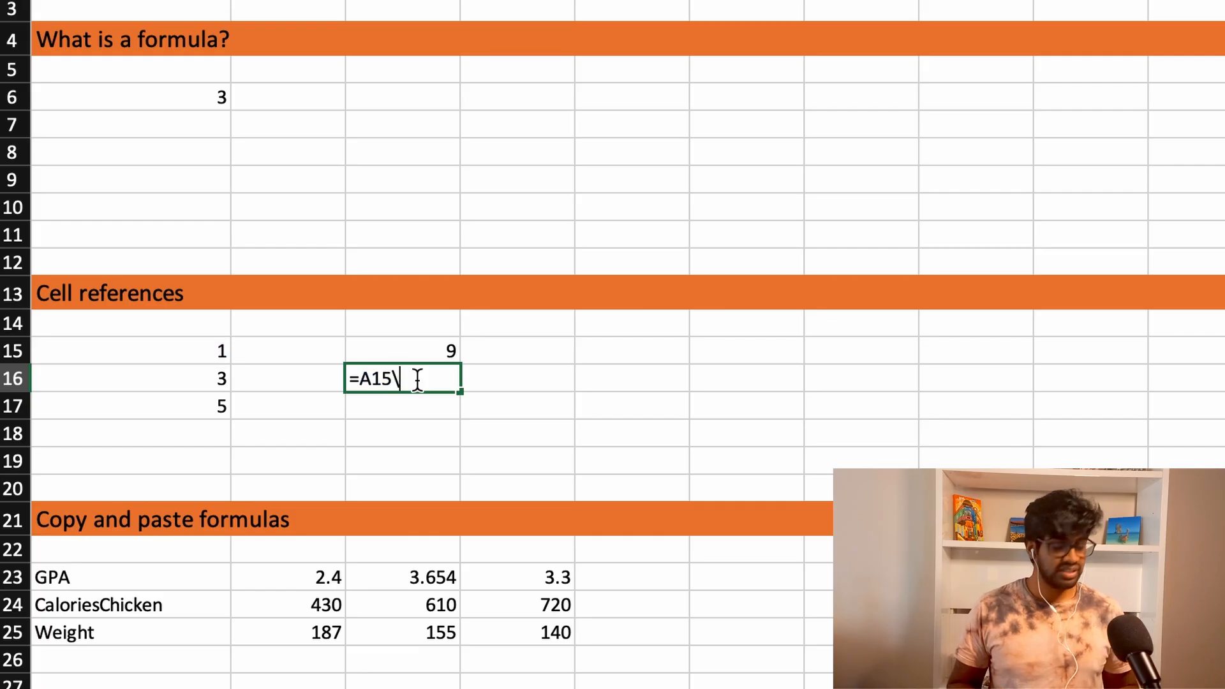
key("BackSpace")
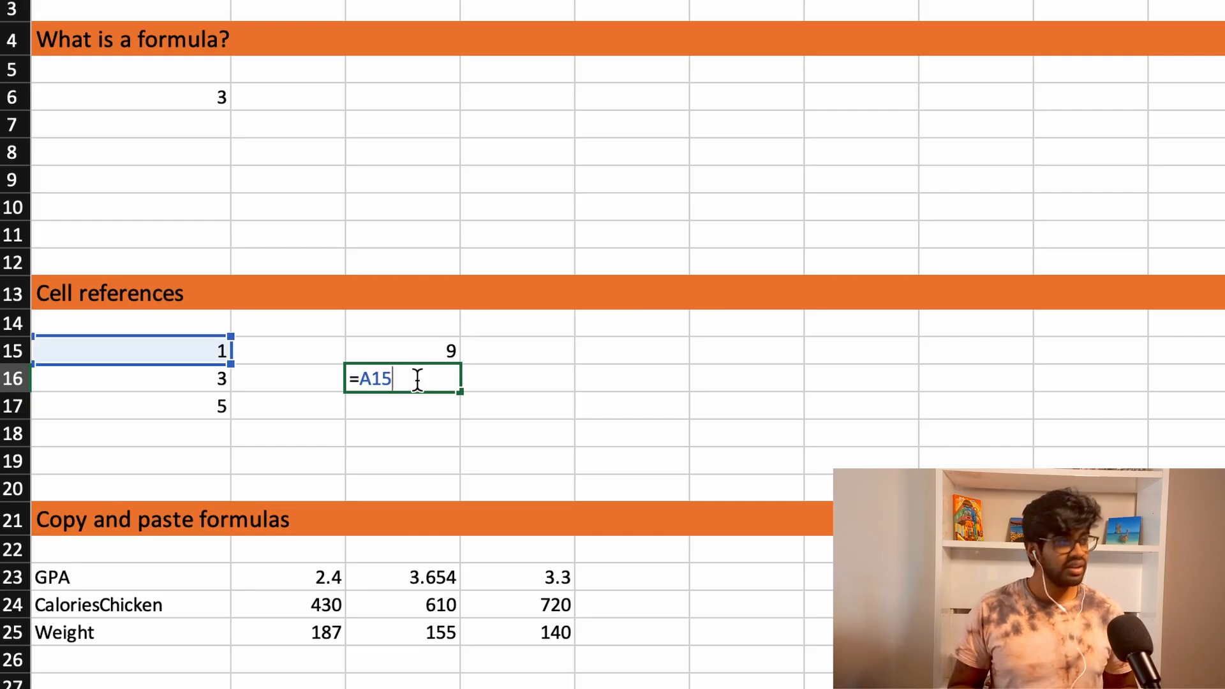
key("Return")
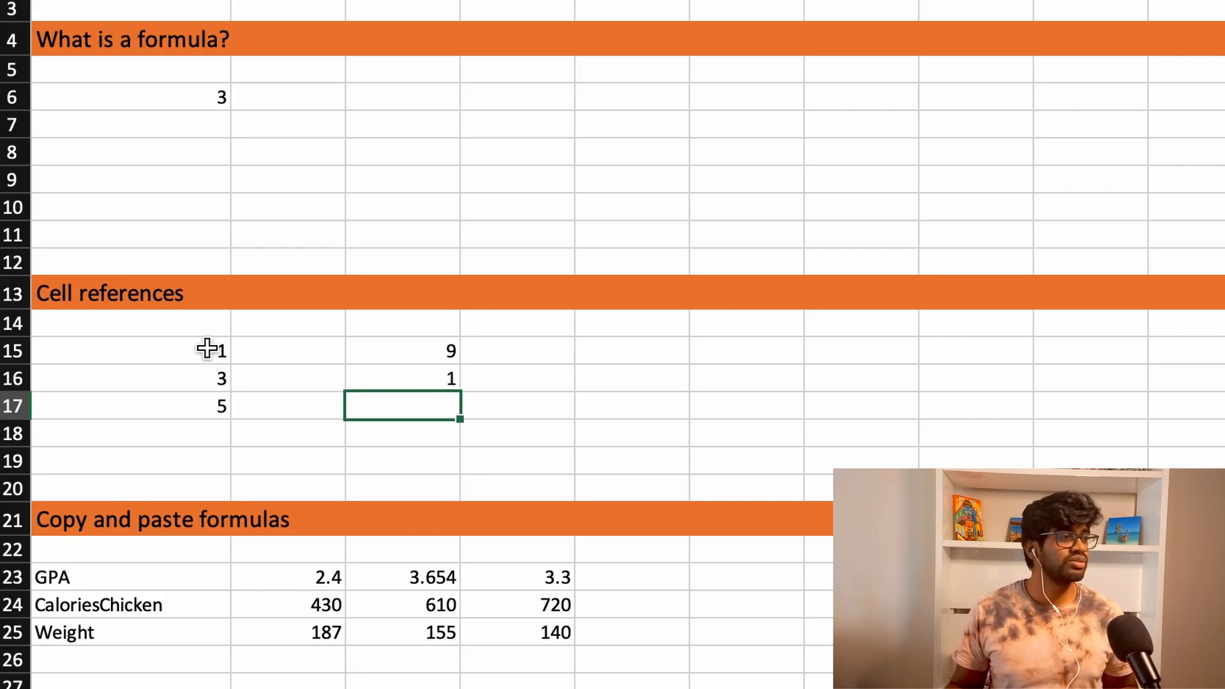
left_click(374, 378)
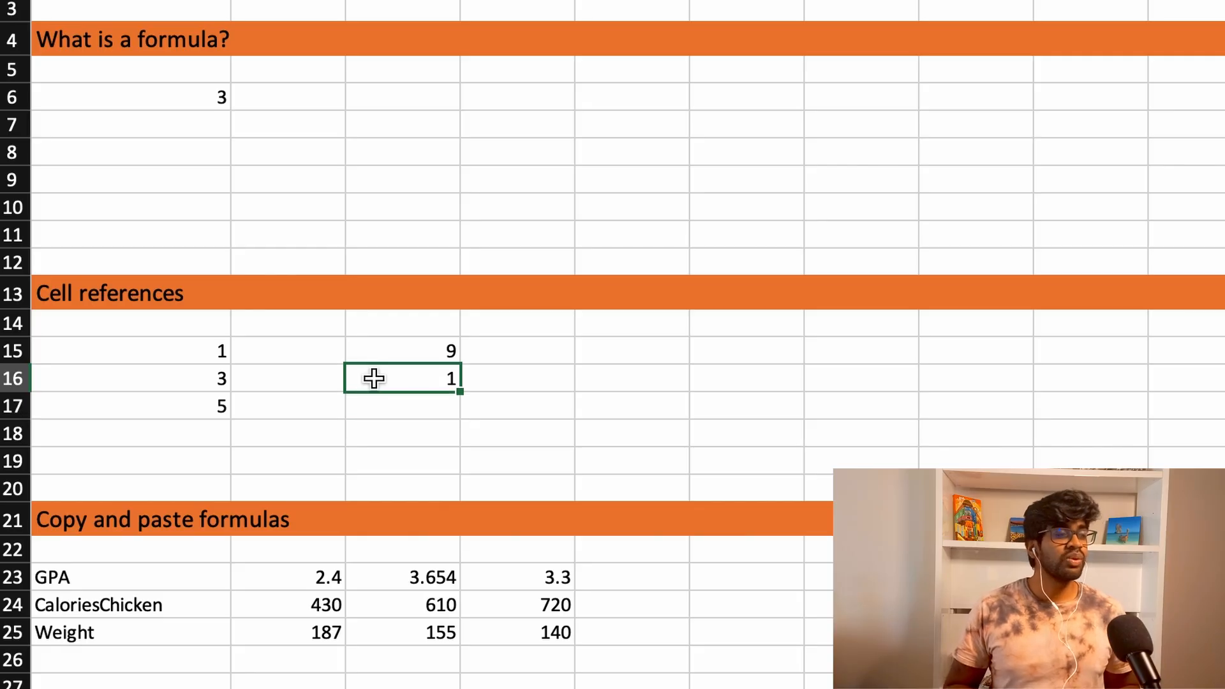
- Enter the formula =A15+A16+A17 in cell C15 of the Cell references section
left_click(434, 353)
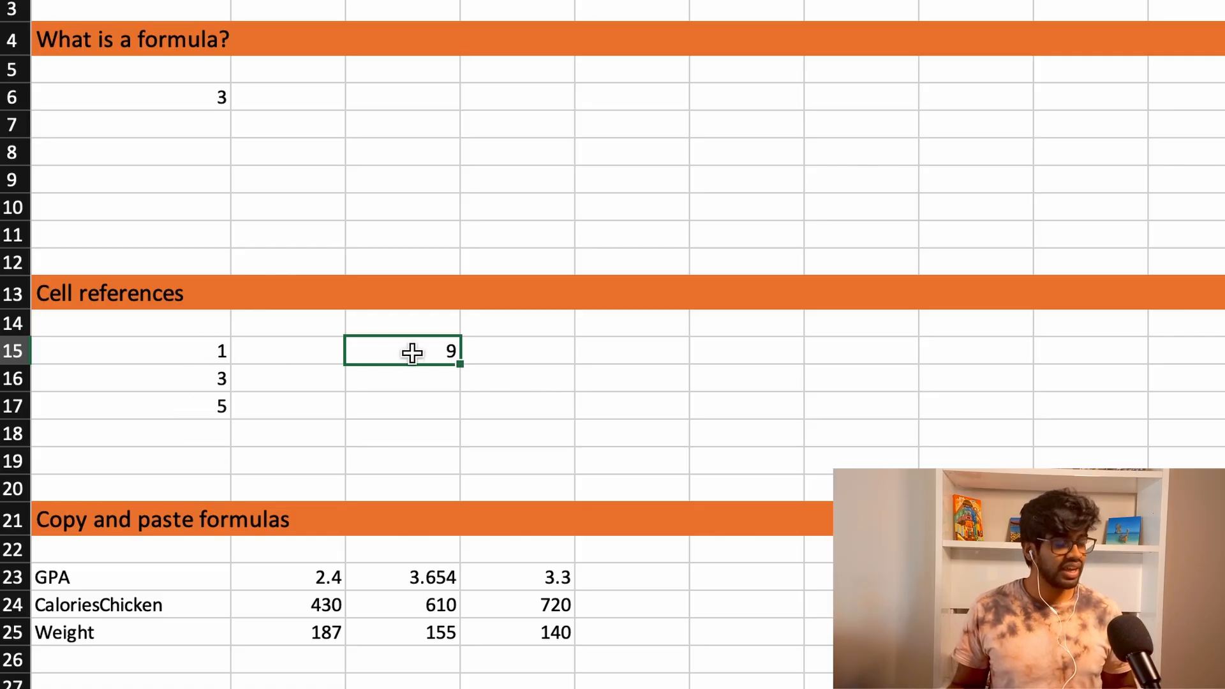
type("=")
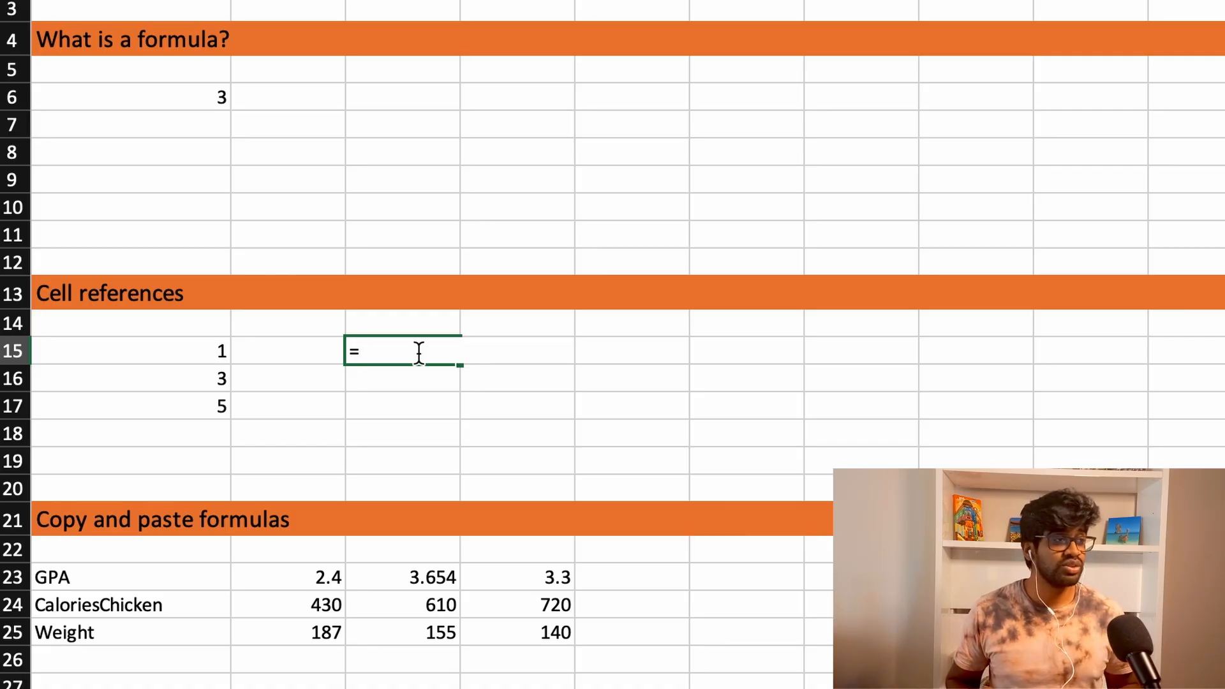
key("Left")
key("Left")
type("+")
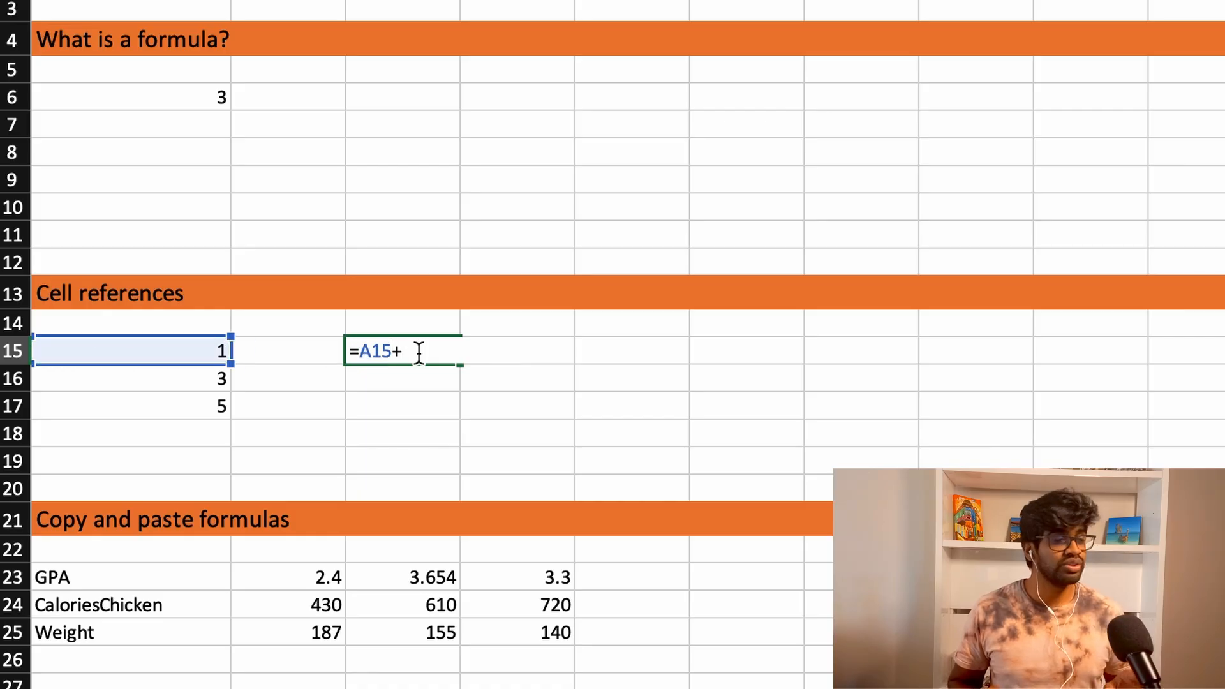
key("Left")
key("Left")
key("Down")
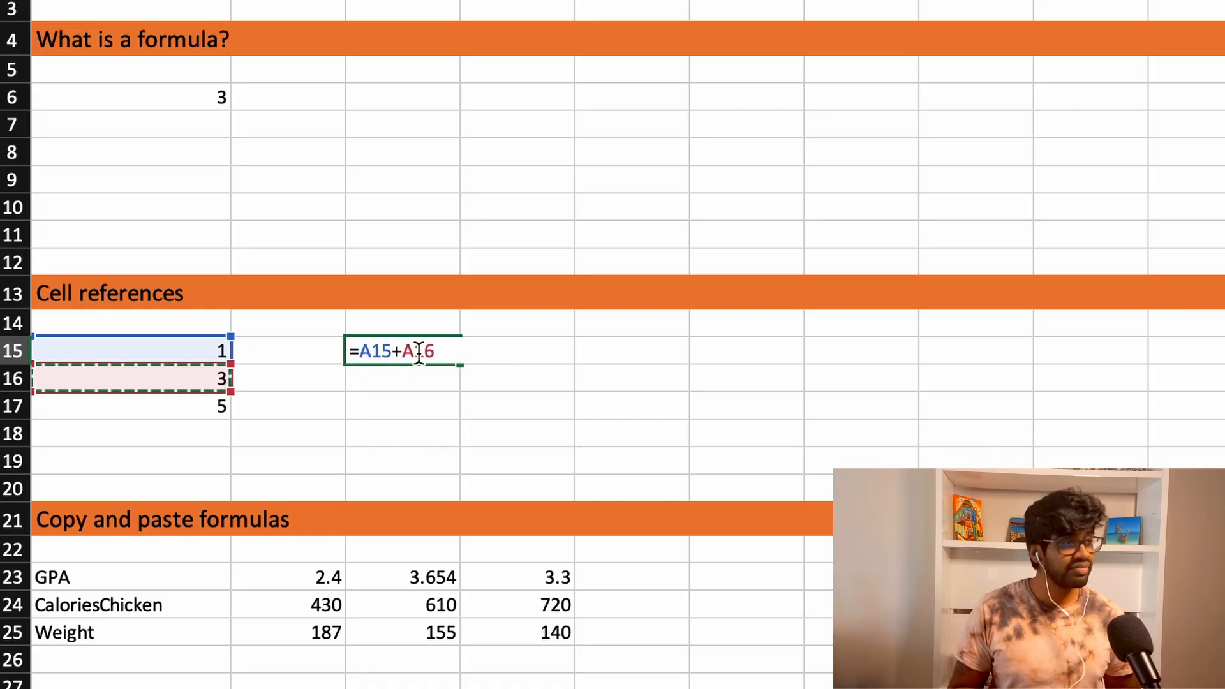
type("+")
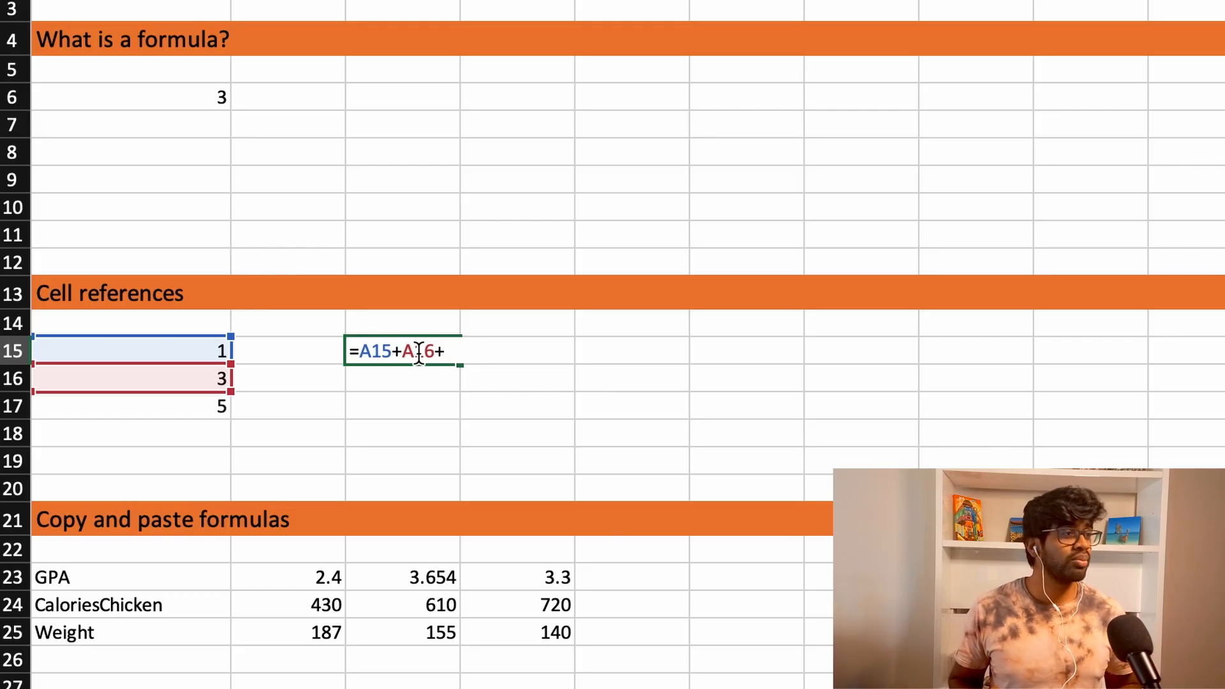
key("Left")
key("Left")
key("Down")
key("Down")
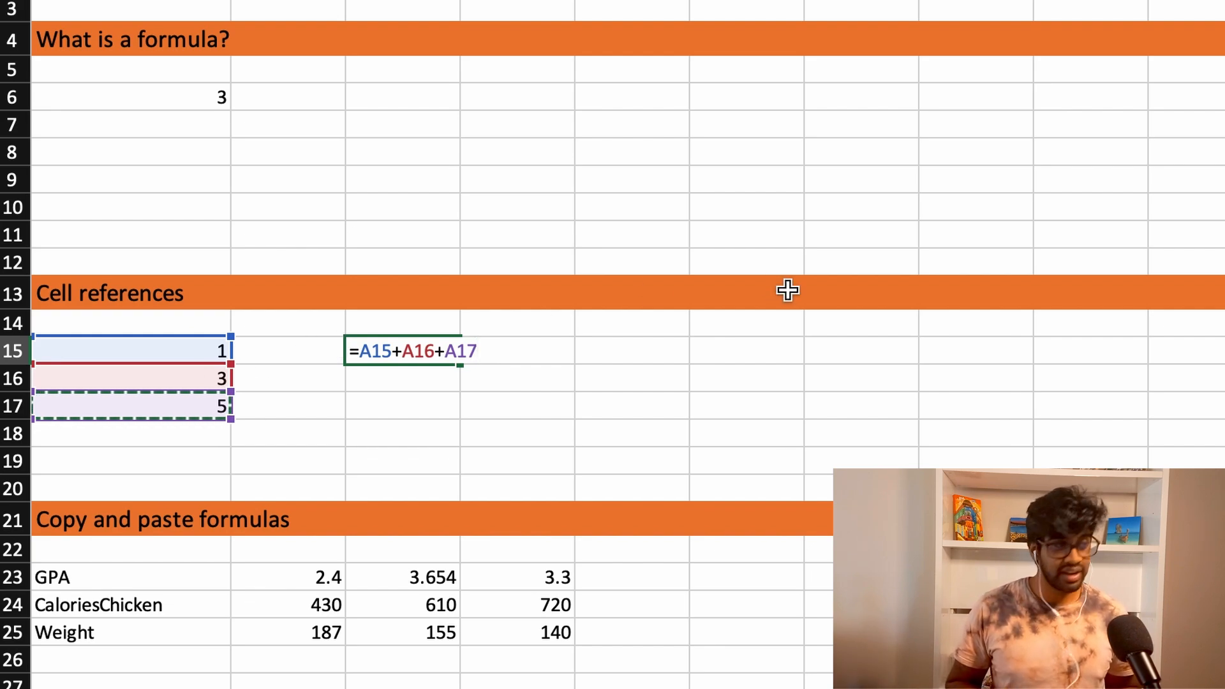
key("Return")
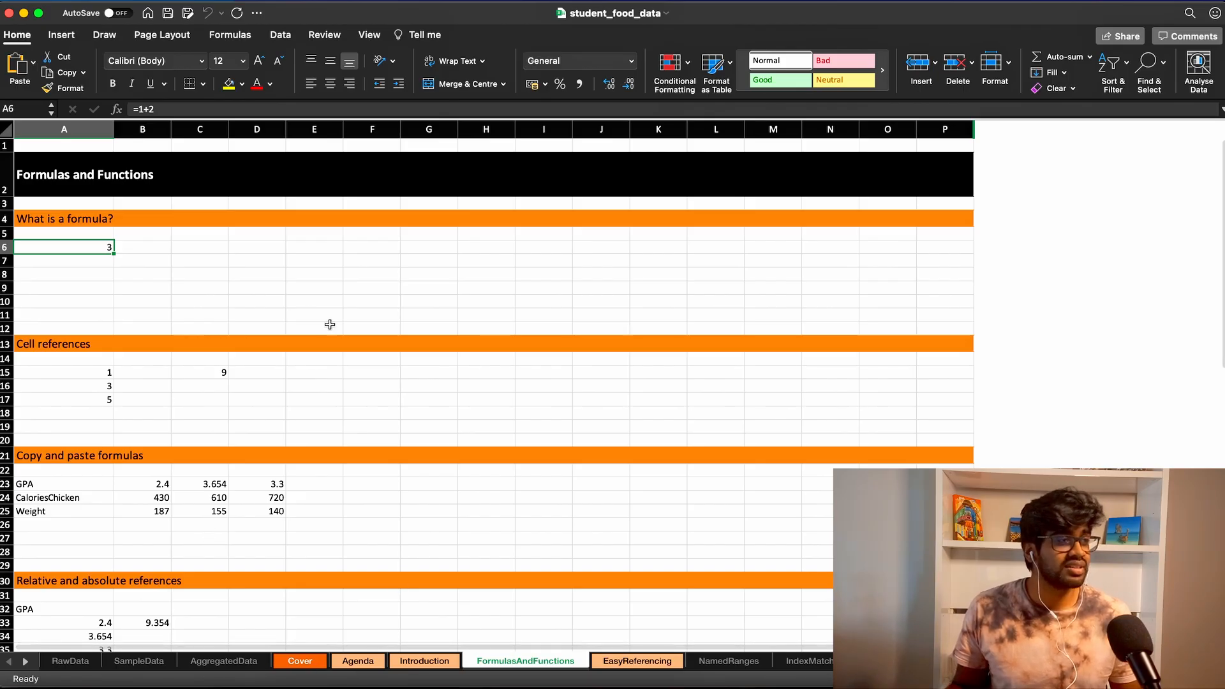
- Open the RawData sheet to examine its GPA, calorie and comfort food columns
left_click(75, 660)
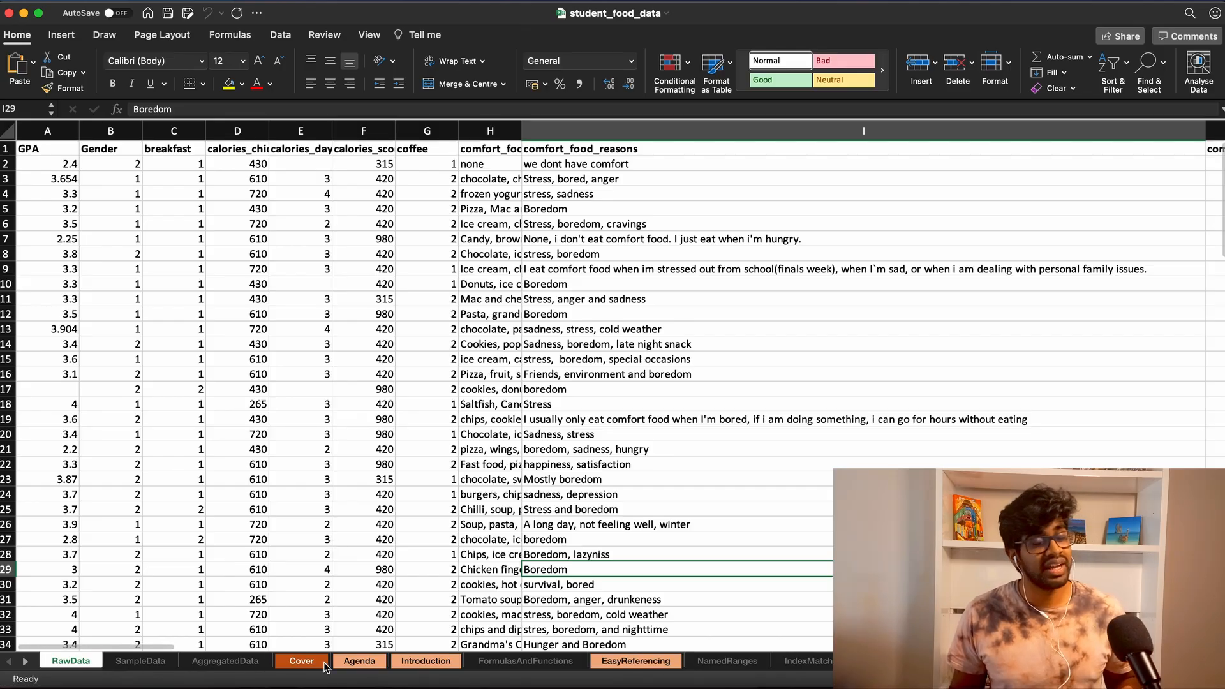
mouse_move(142, 679)
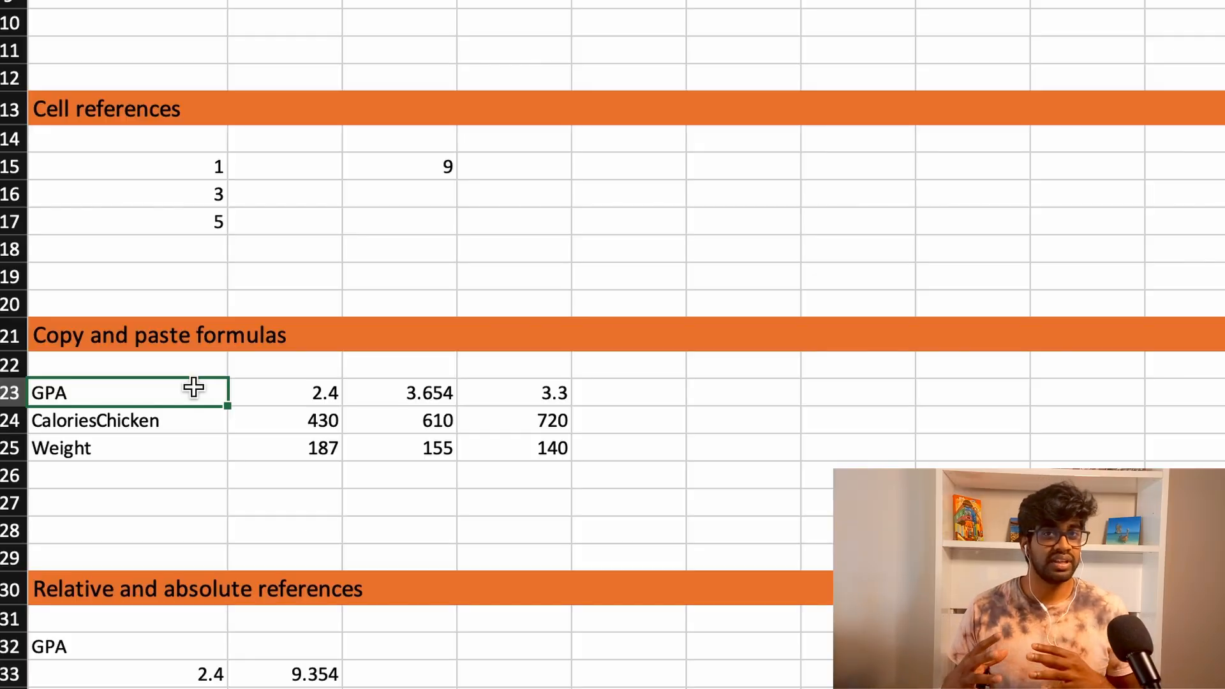
- Enter the formula =B23+C23+D23 in cell E23 of the GPA row under "Copy and paste formulas"
left_click(633, 397)
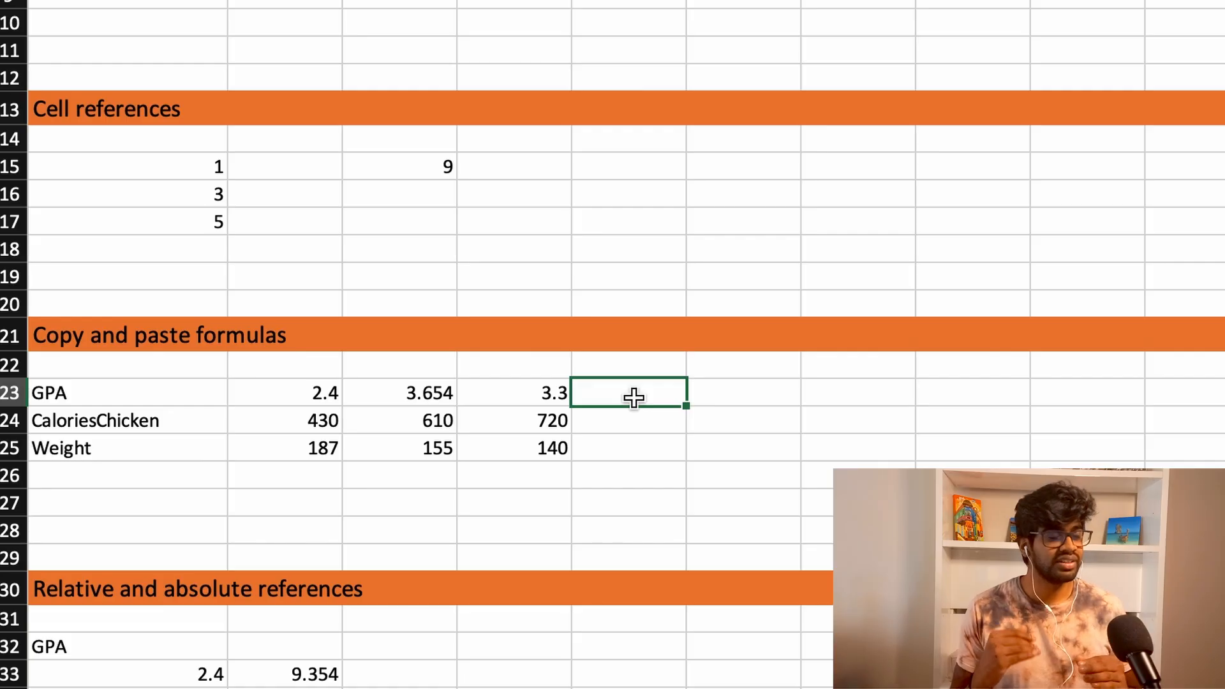
type("=")
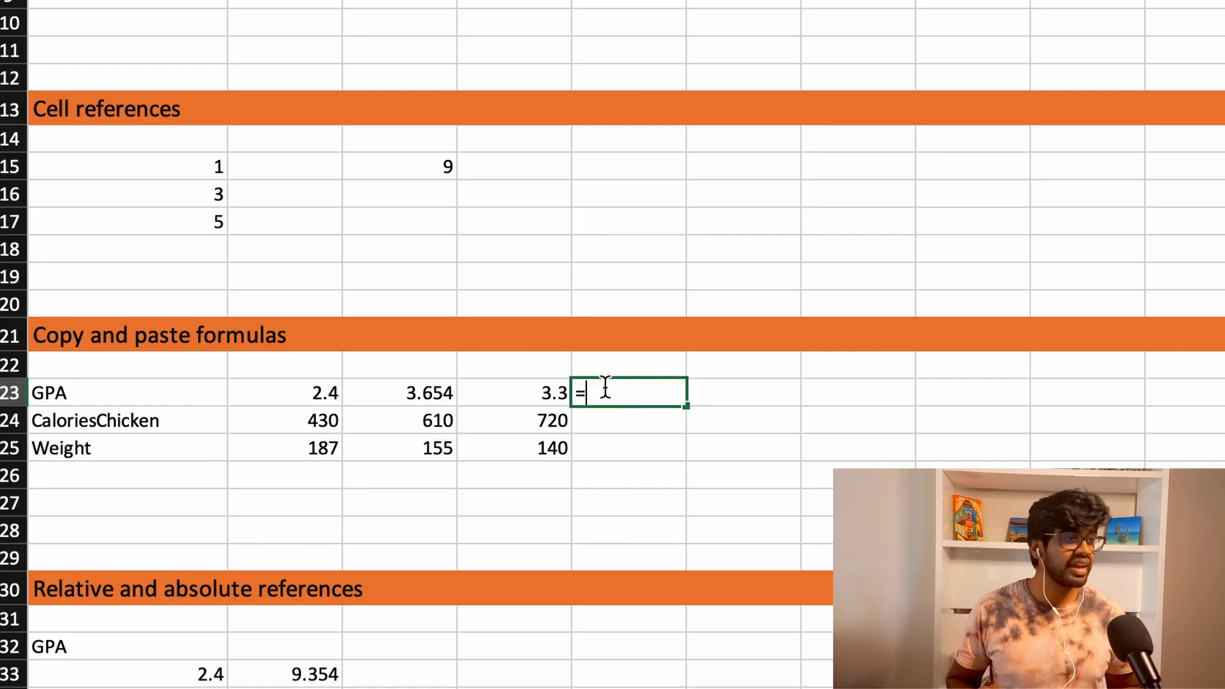
key("Left")
key("Left")
key("Left")
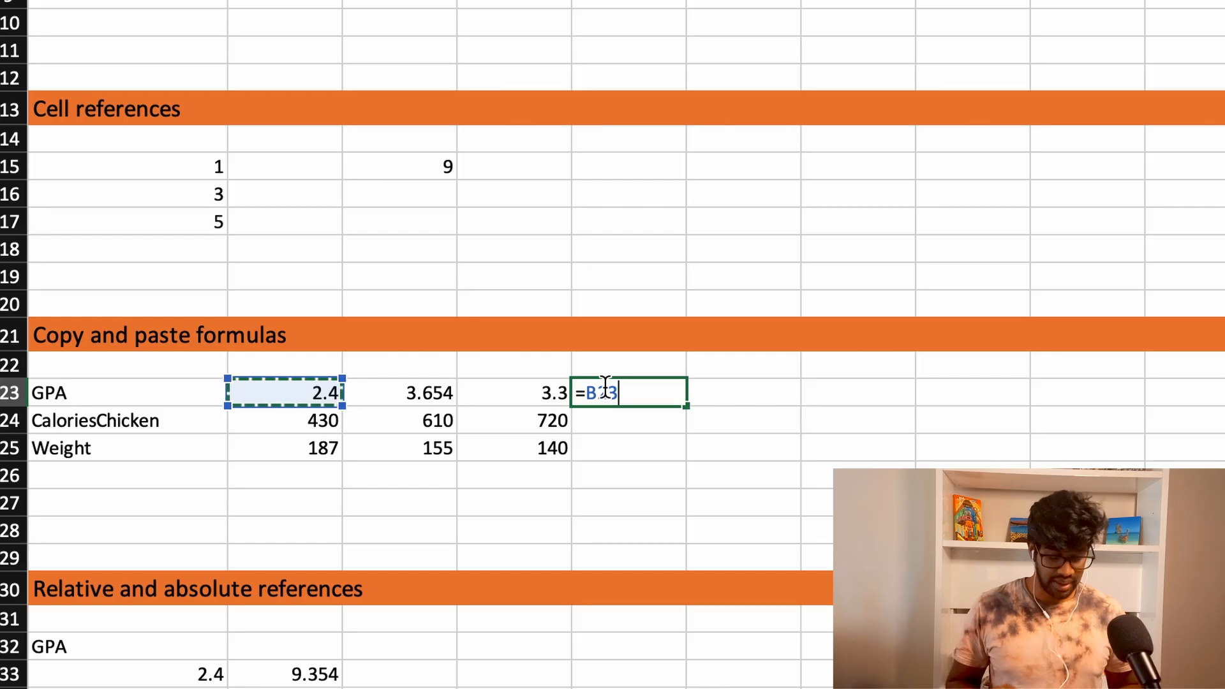
type("+")
key("Left")
key("Left")
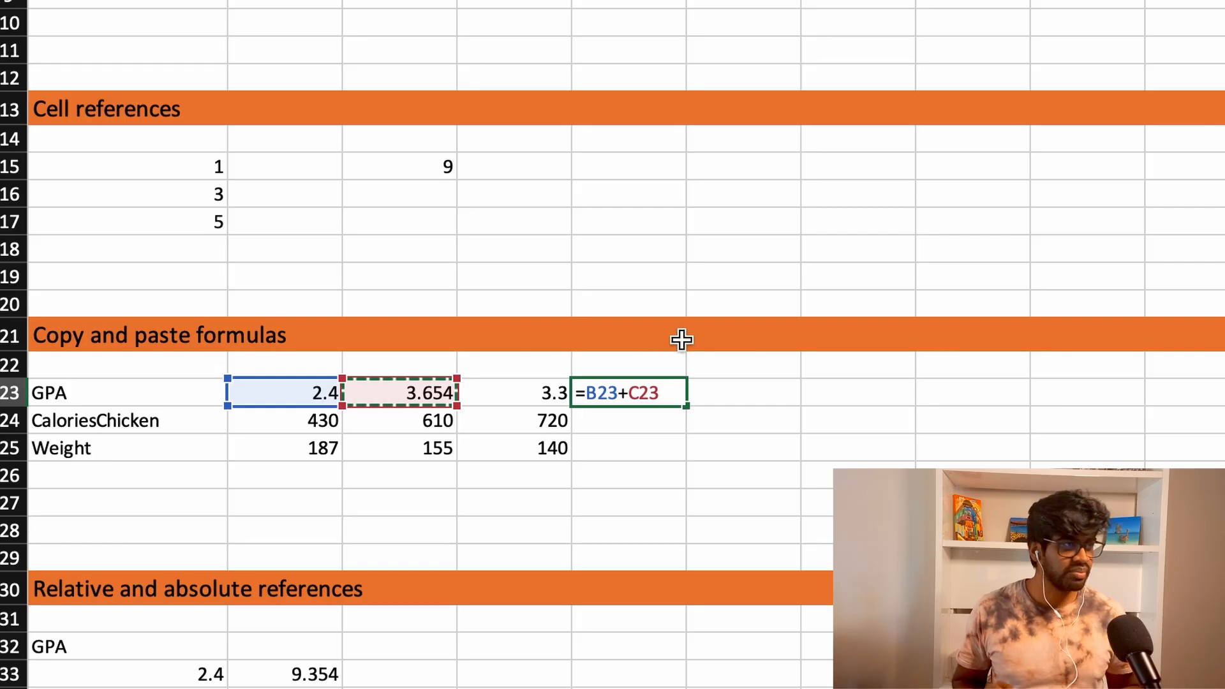
type("+")
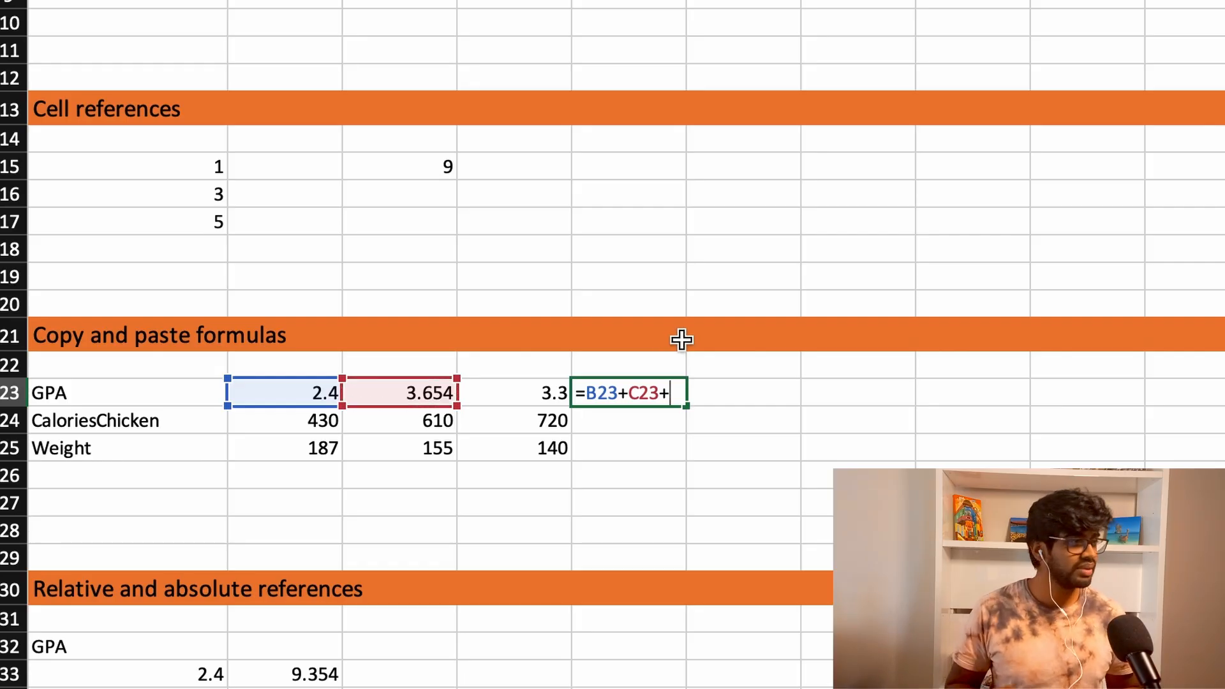
key("Left")
key("Return")
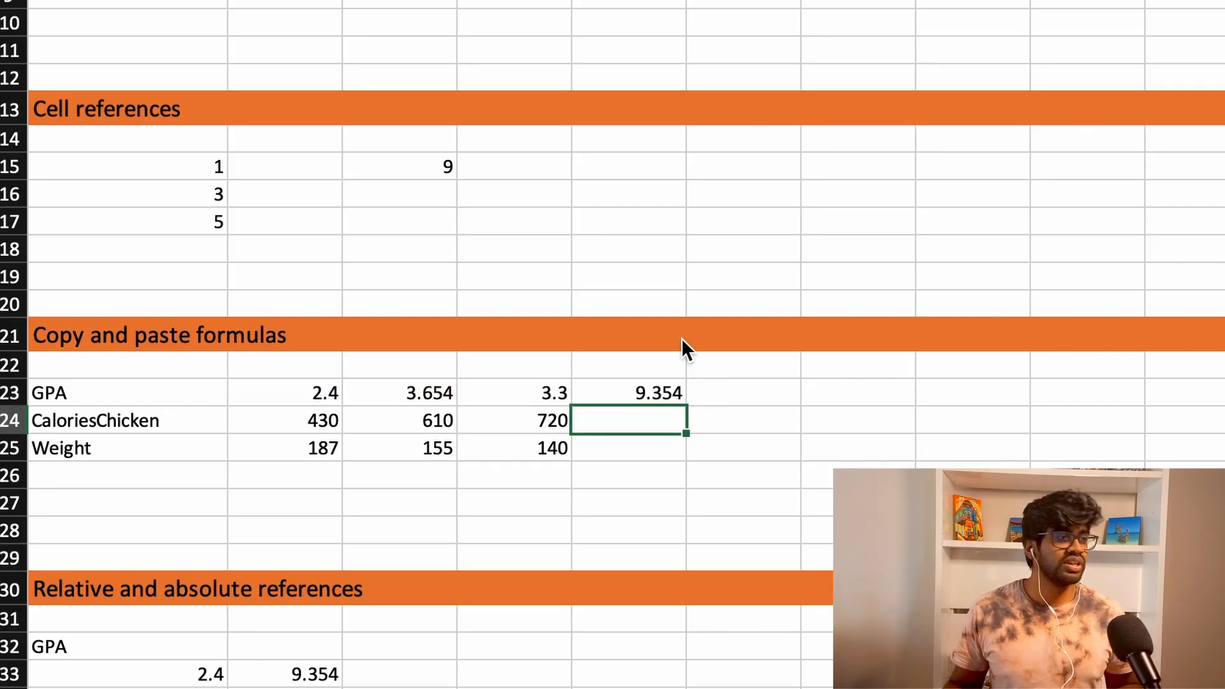
- Check the sum in E23 against the GPA values by selecting B23:D23
left_click(673, 388)
left_click(329, 392)
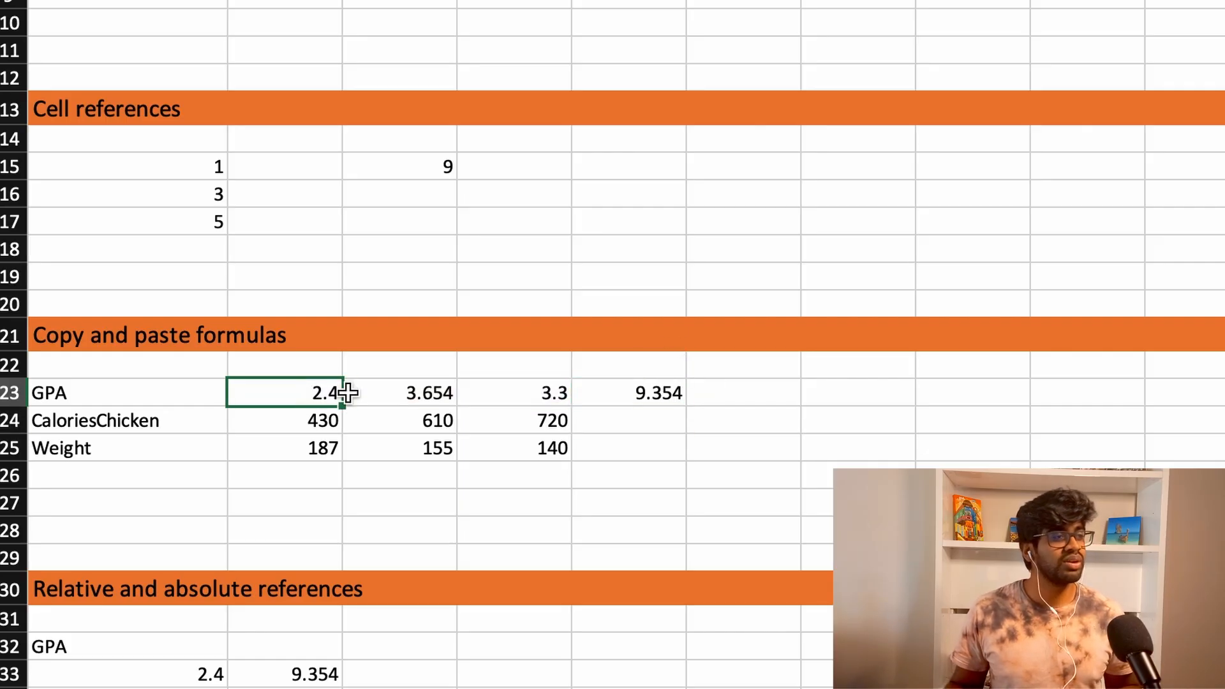
left_click(533, 392, "shift")
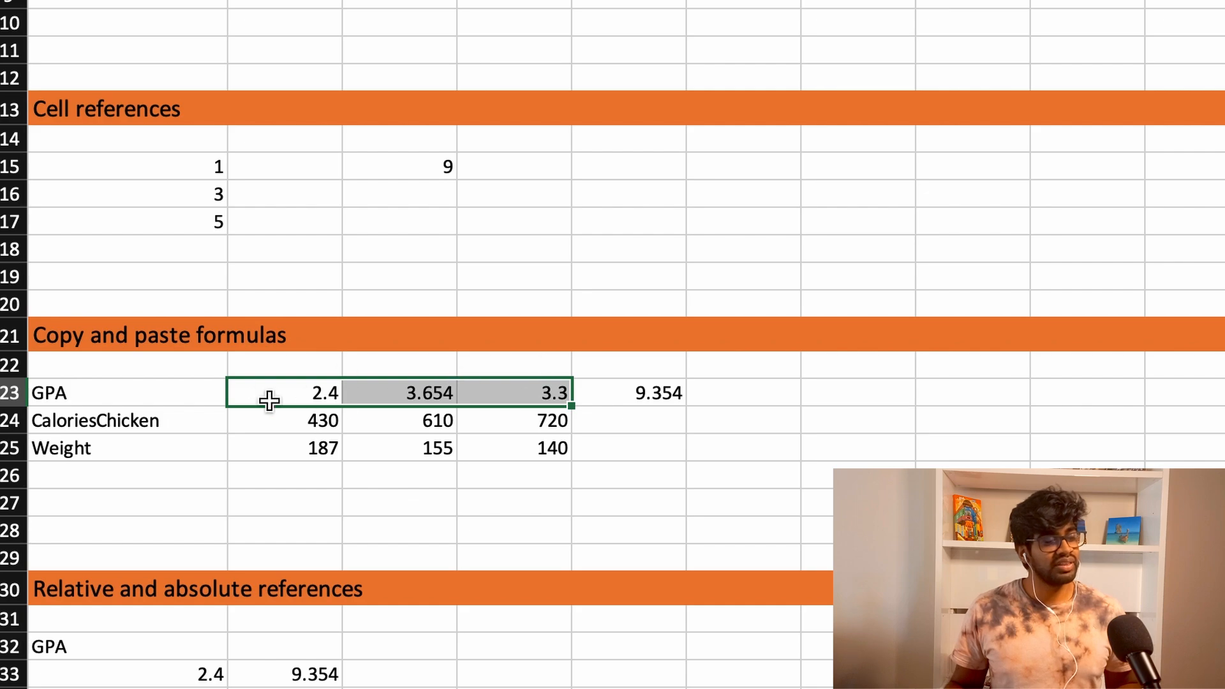
- Copy the GPA sum formula from E23 into E24 of the CaloriesChicken row
left_click(562, 397)
left_click(615, 394)
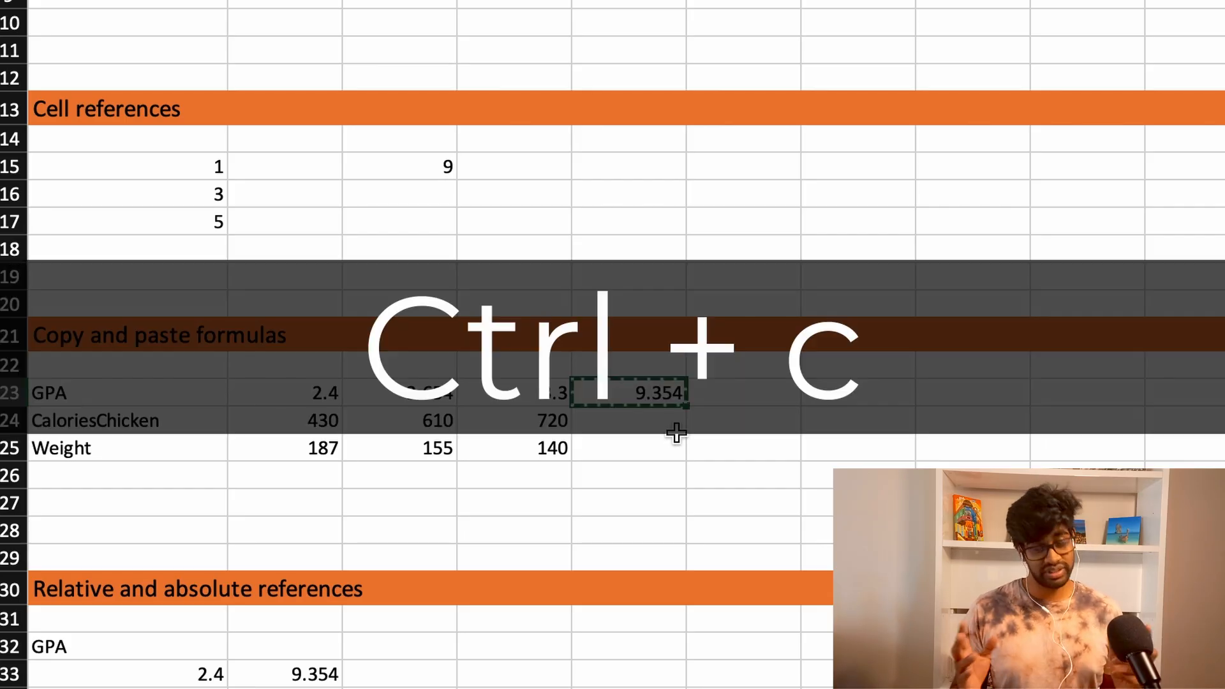
right_click(659, 407)
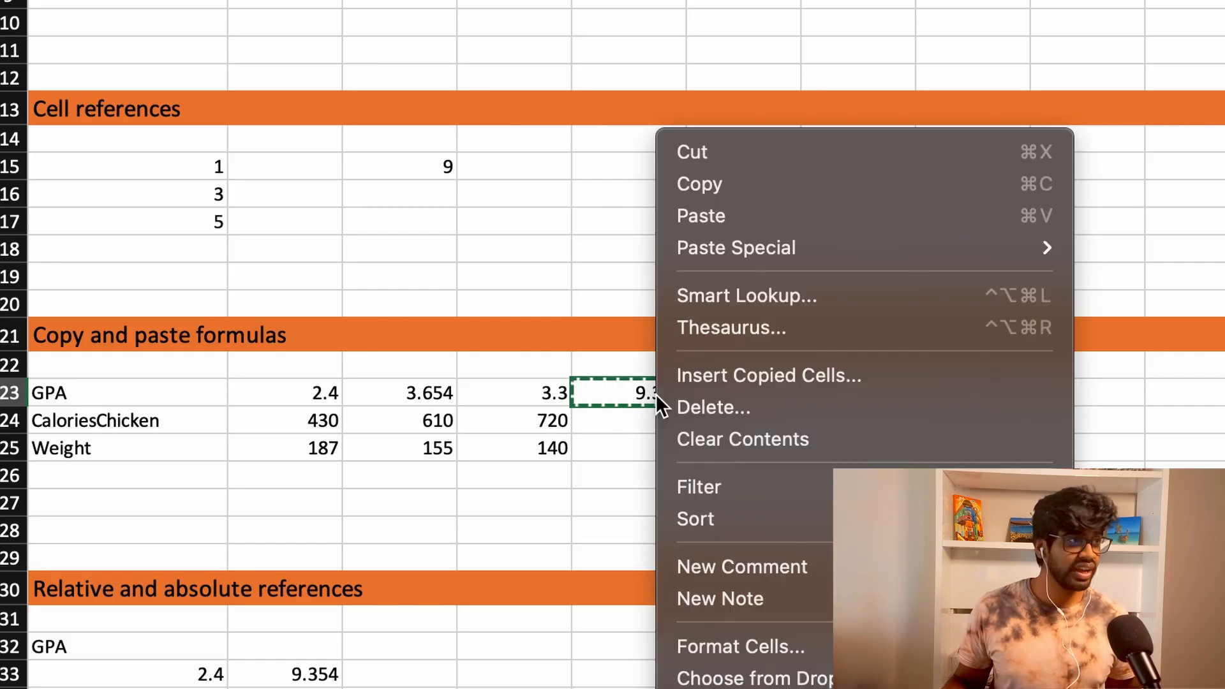
left_click(1181, 293)
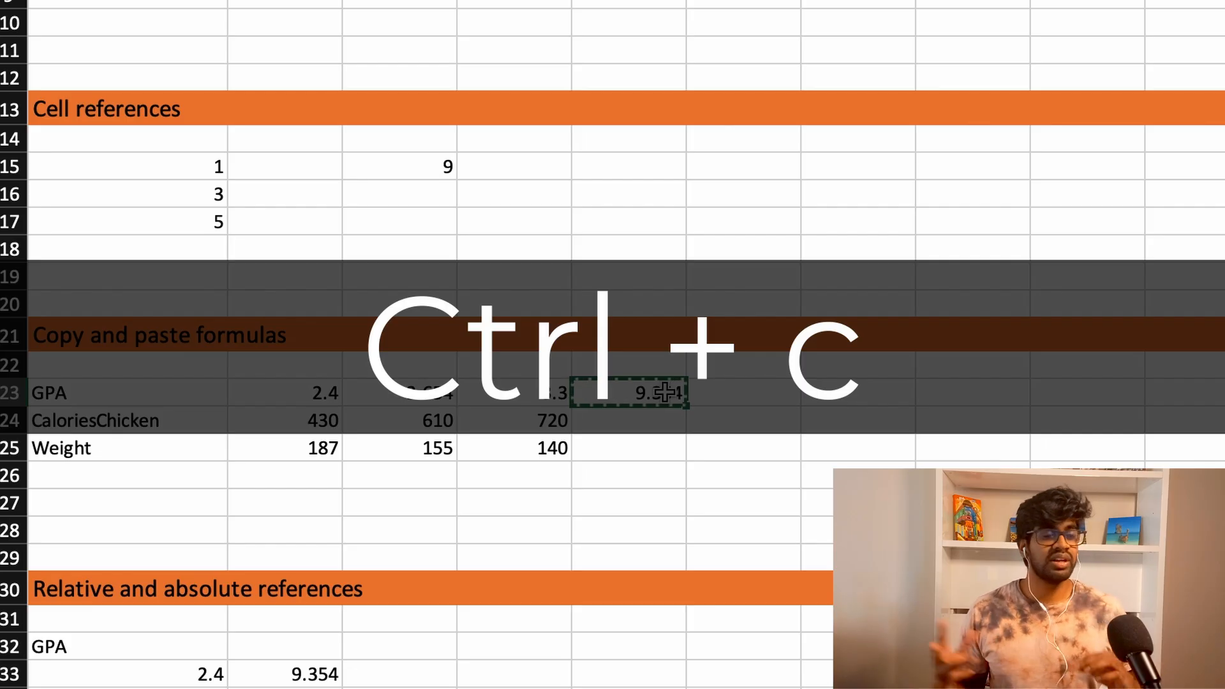
left_click(646, 422)
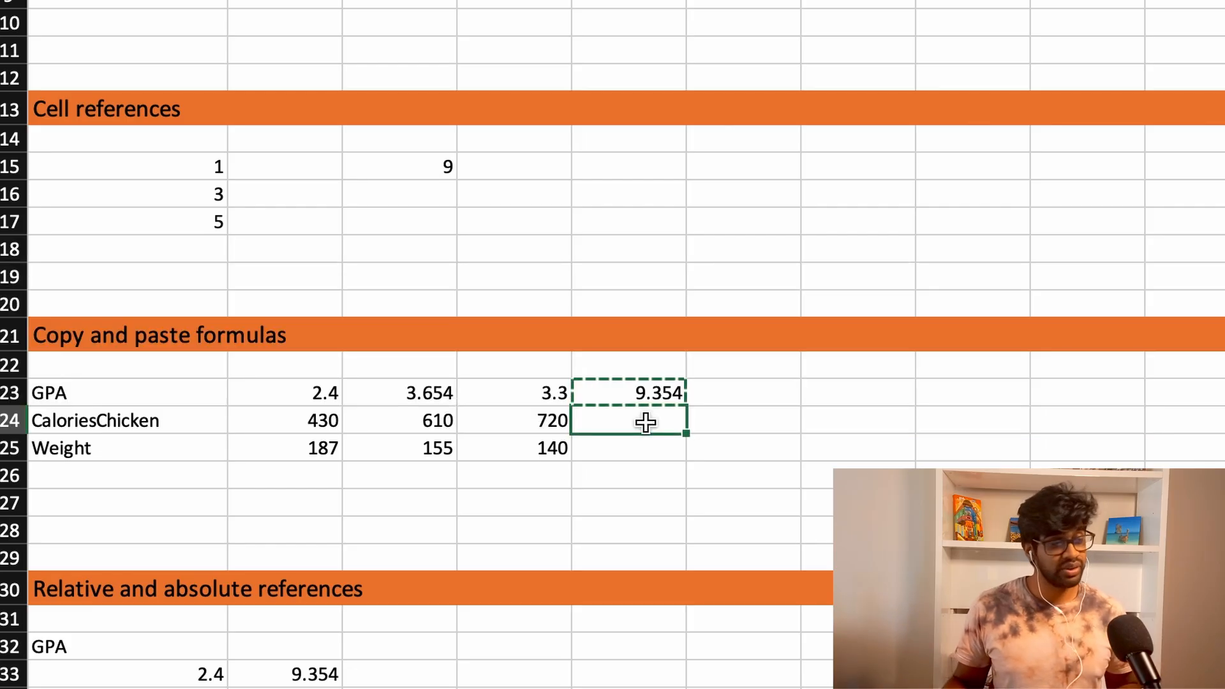
type("1760")
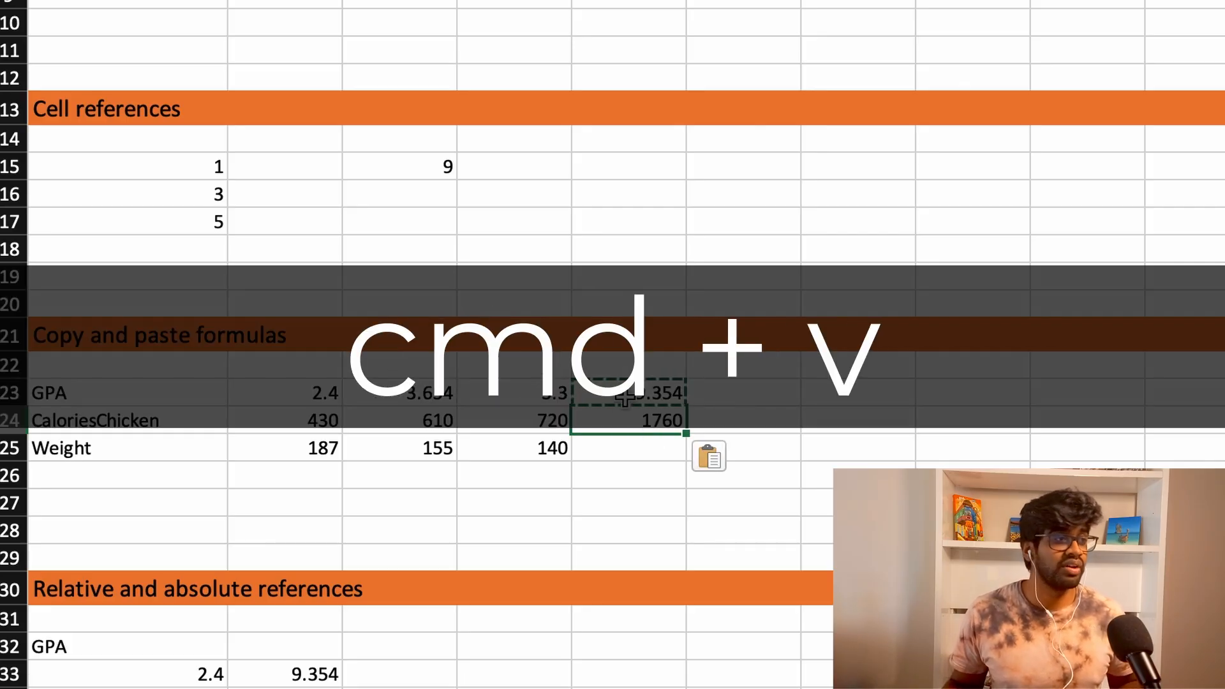
- Inspect the pasted formula in E24 to see which cells of the CaloriesChicken row it references
left_click(707, 418)
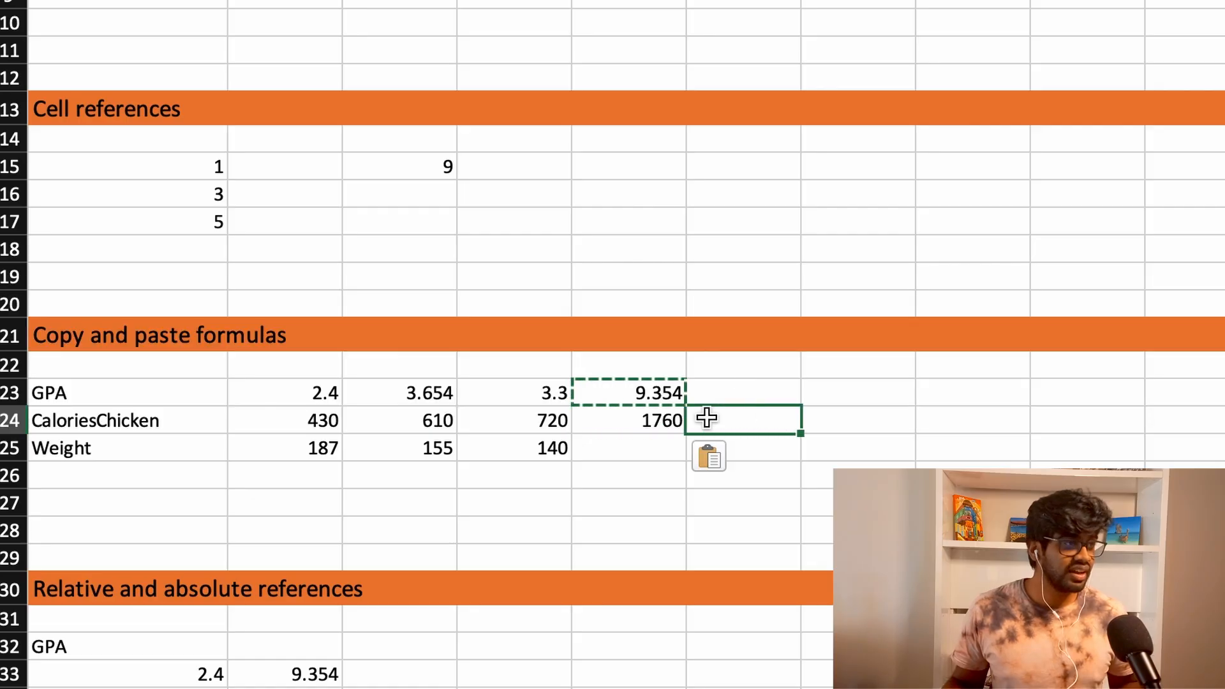
left_click(654, 419)
key("Escape")
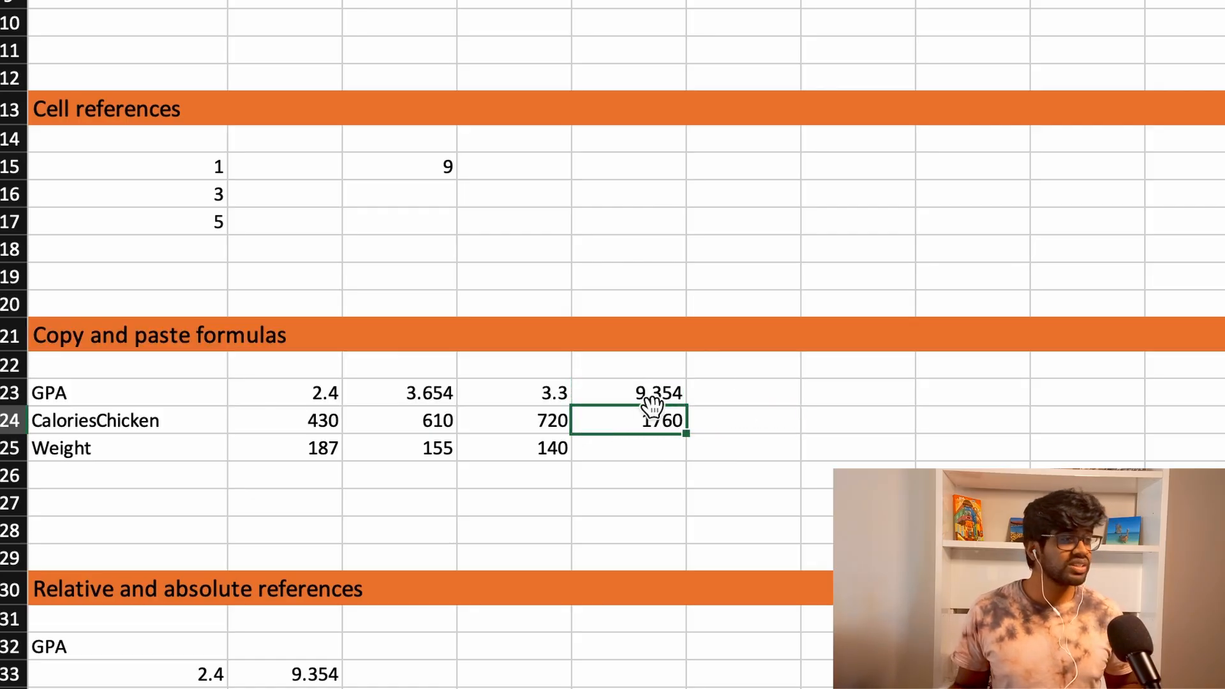
key("F2")
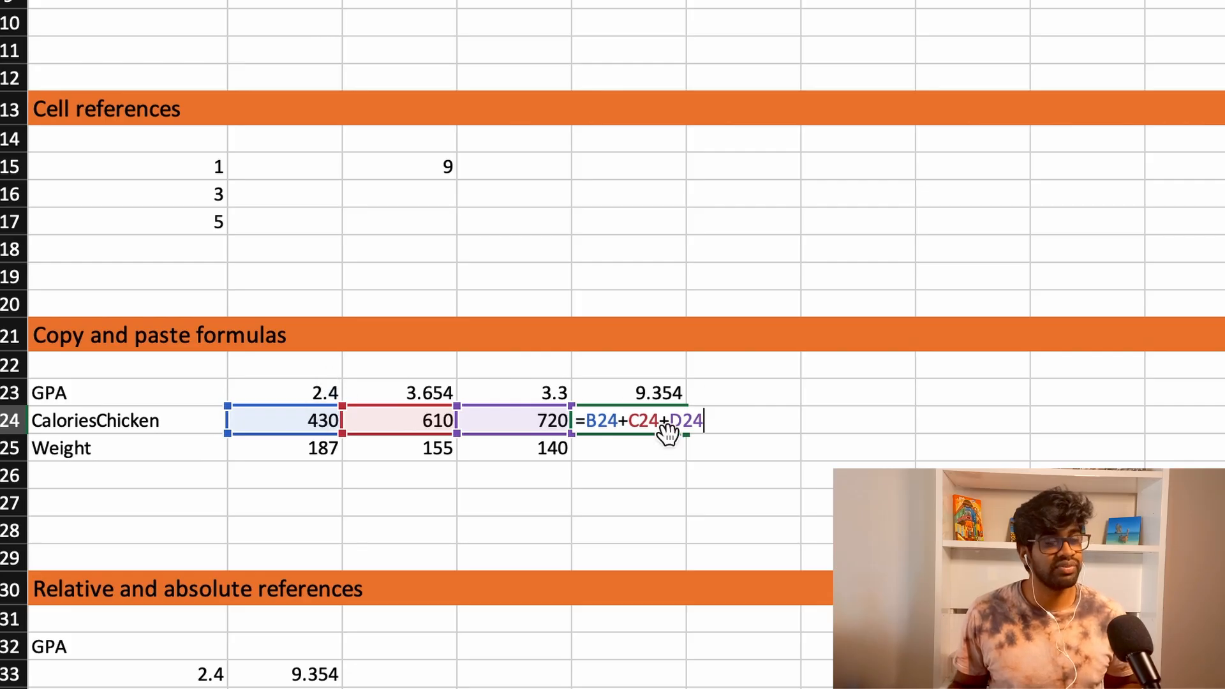
key("Return")
- Copy the CaloriesChicken sum formula from E24 into E25 of the Weight row
left_click(651, 430)
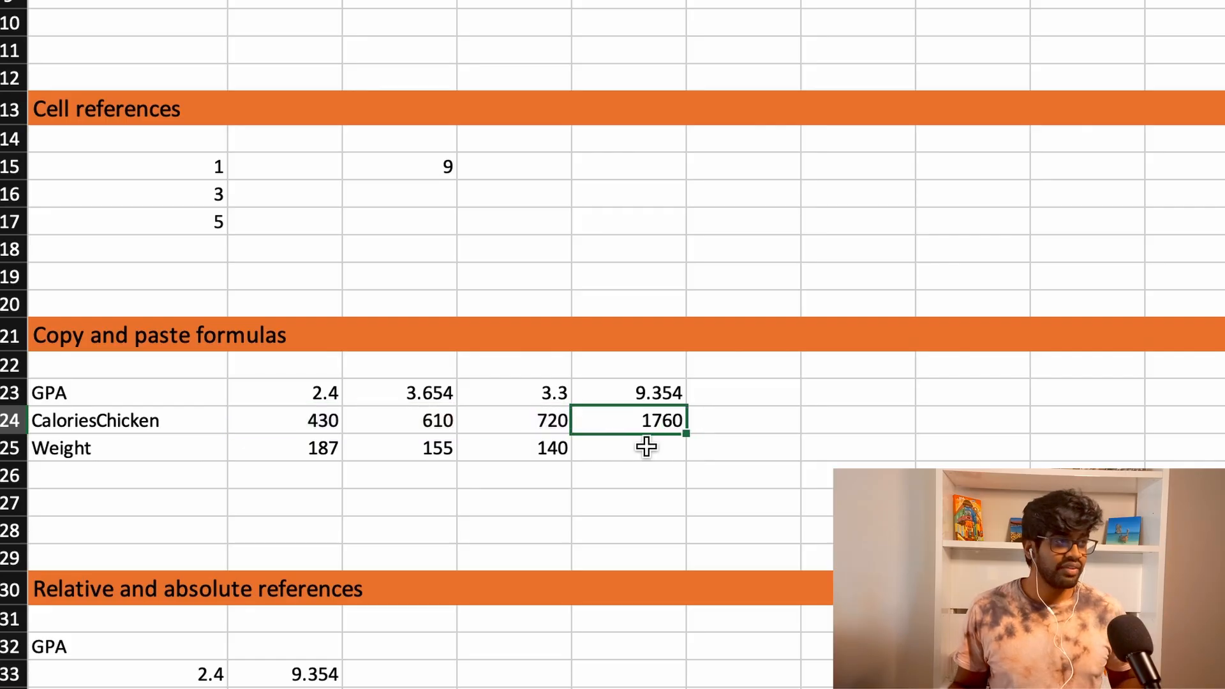
key("super+c")
left_click(648, 447)
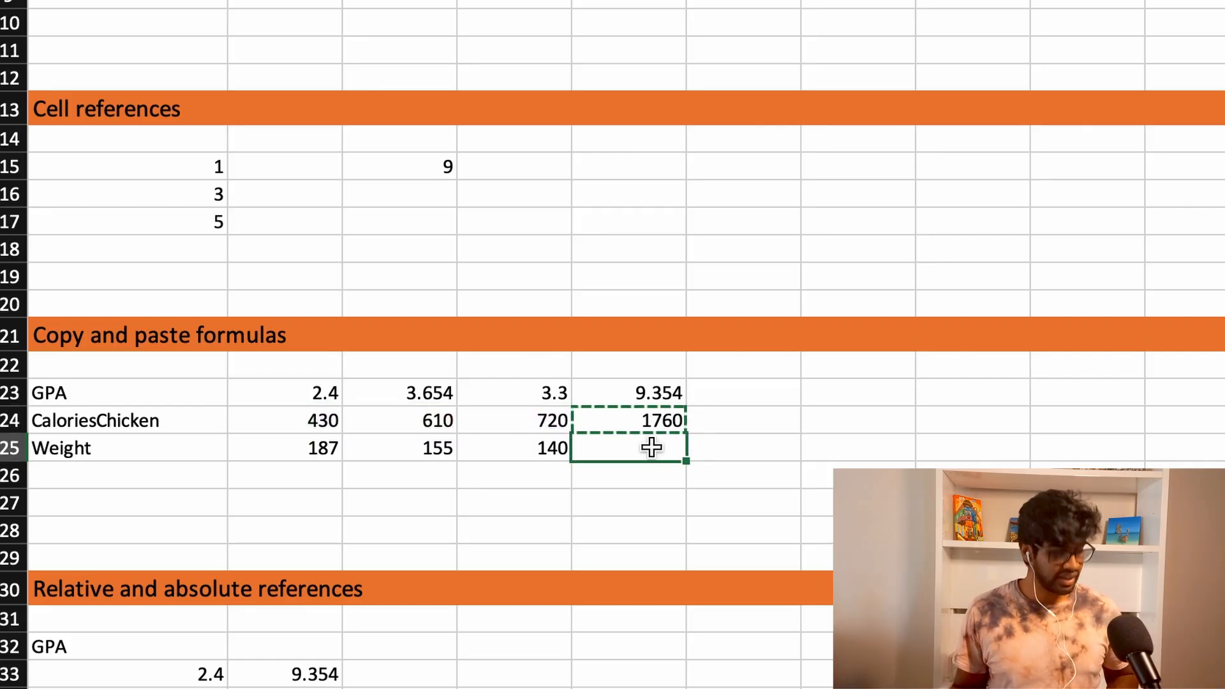
key("super+v")
key("Escape")
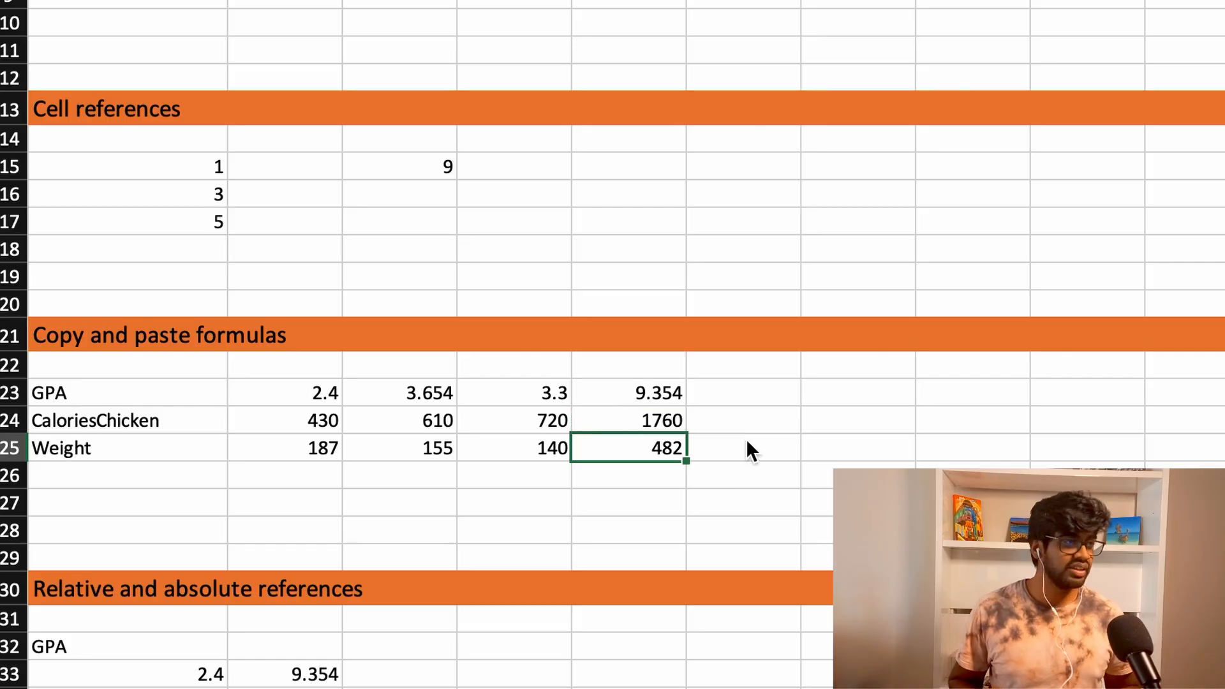
- Clear the sums in E24:E25 and fill the E23 formula down through E25 instead
left_click(674, 421, "shift")
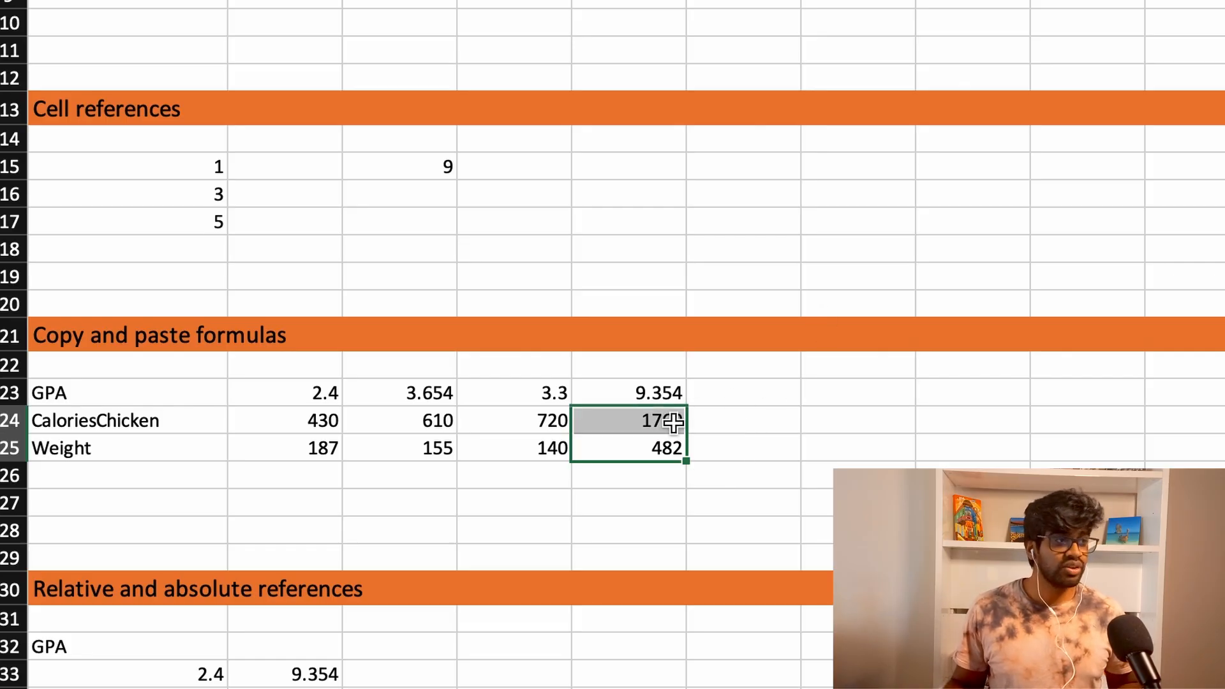
key("Delete")
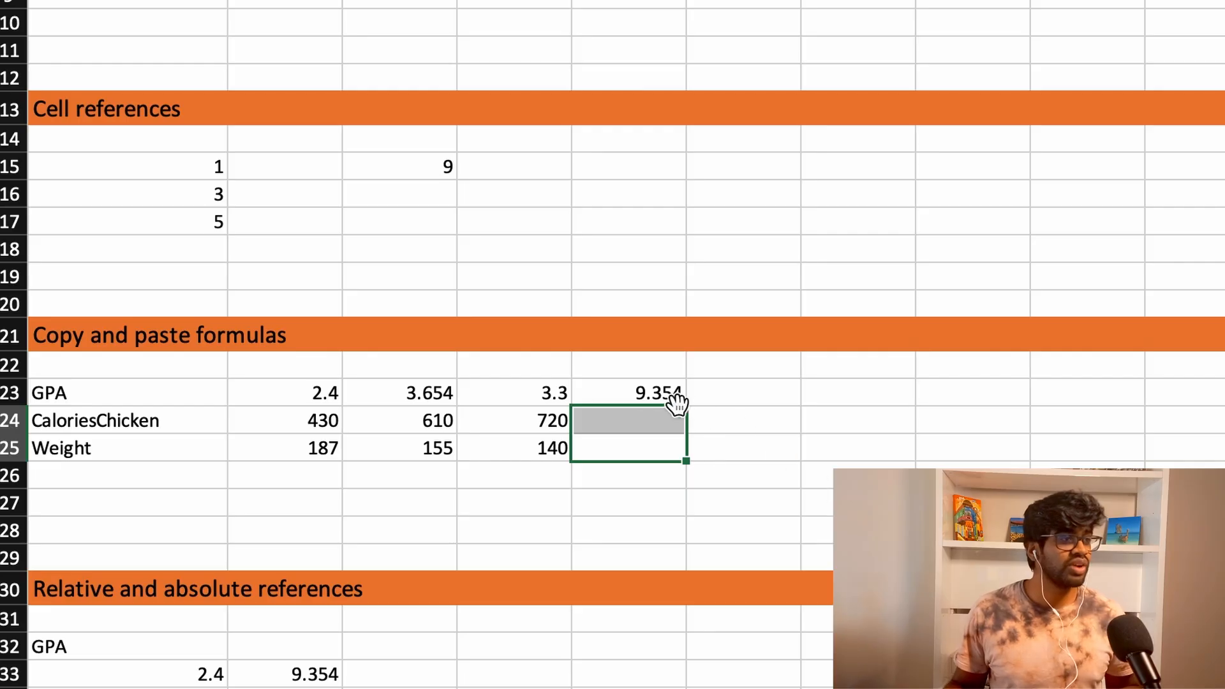
left_click(683, 401)
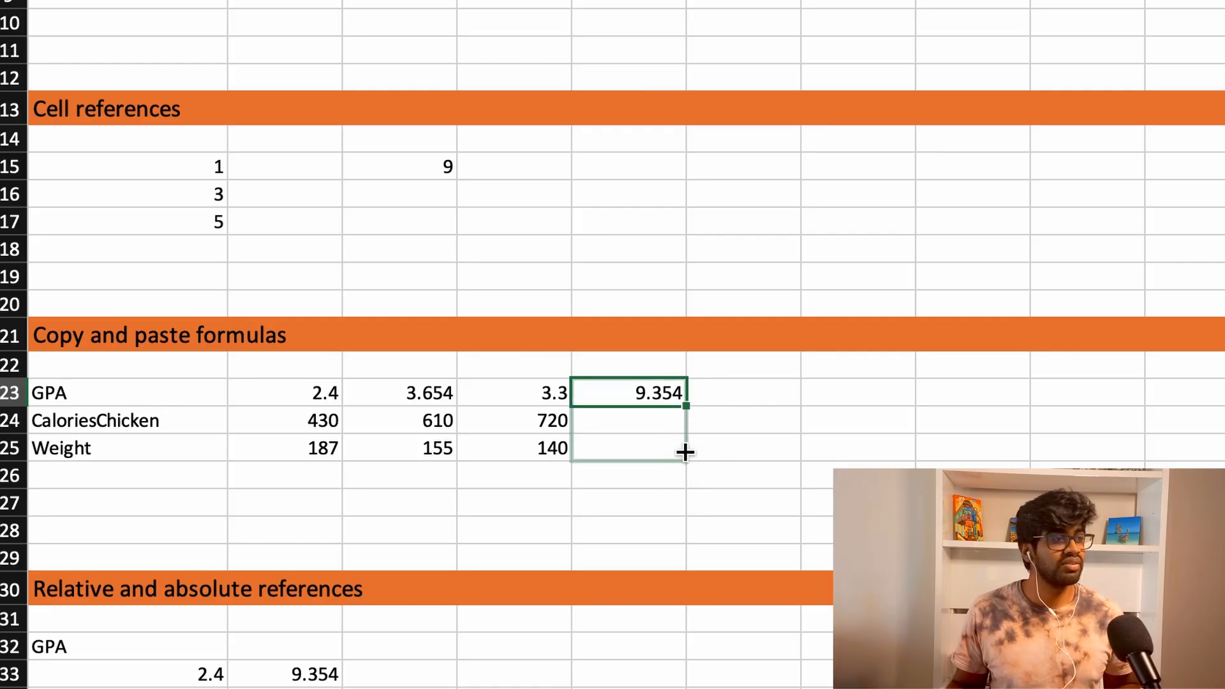
left_click_drag(684, 452, 685, 453)
left_click(659, 433)
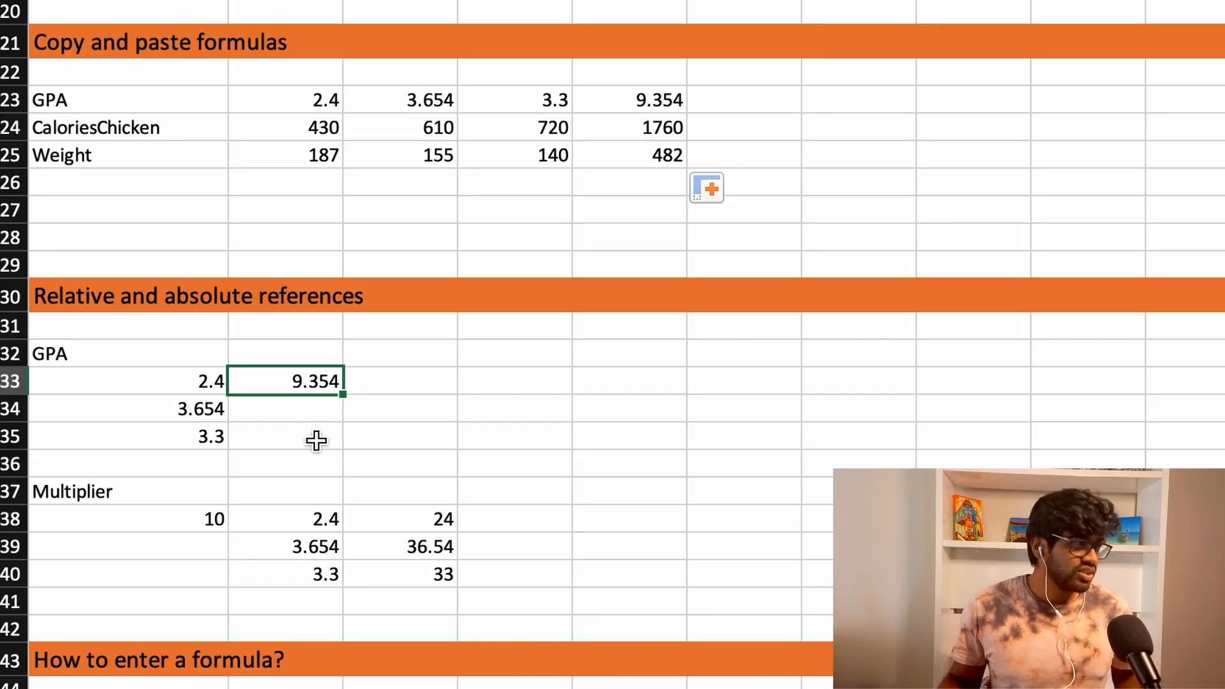
- Inspect the GPA sum formula in B33 under "Relative and absolute references" without changing it
left_click(317, 438)
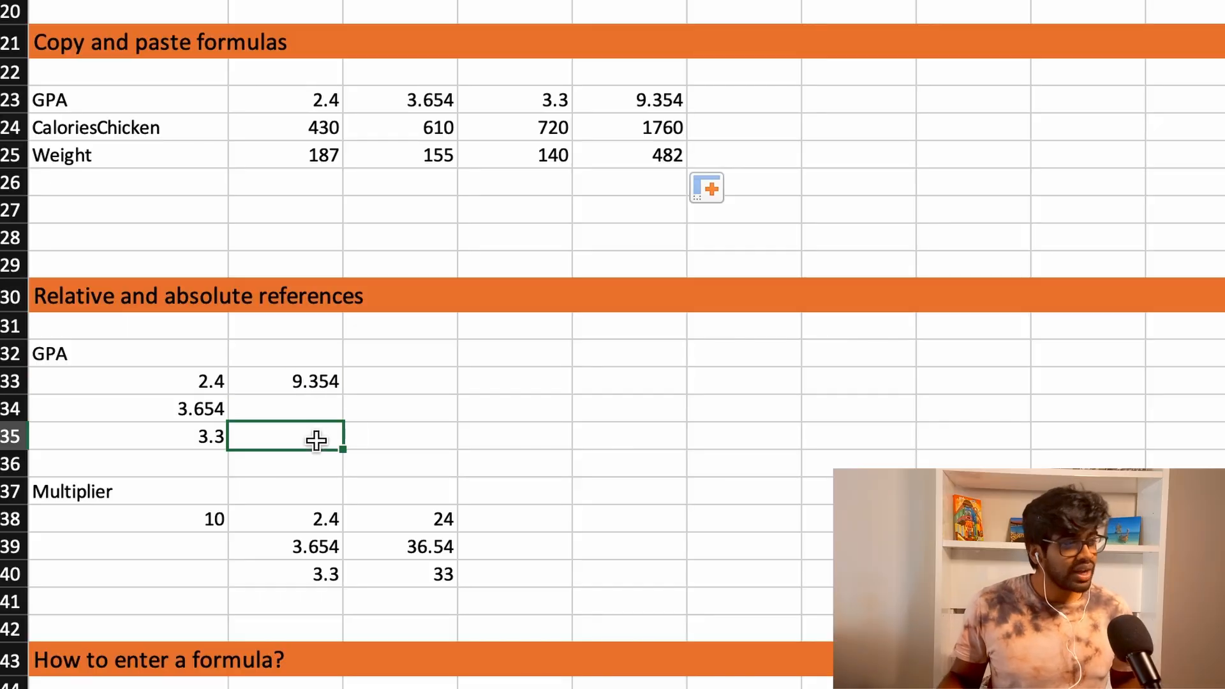
left_click(309, 386)
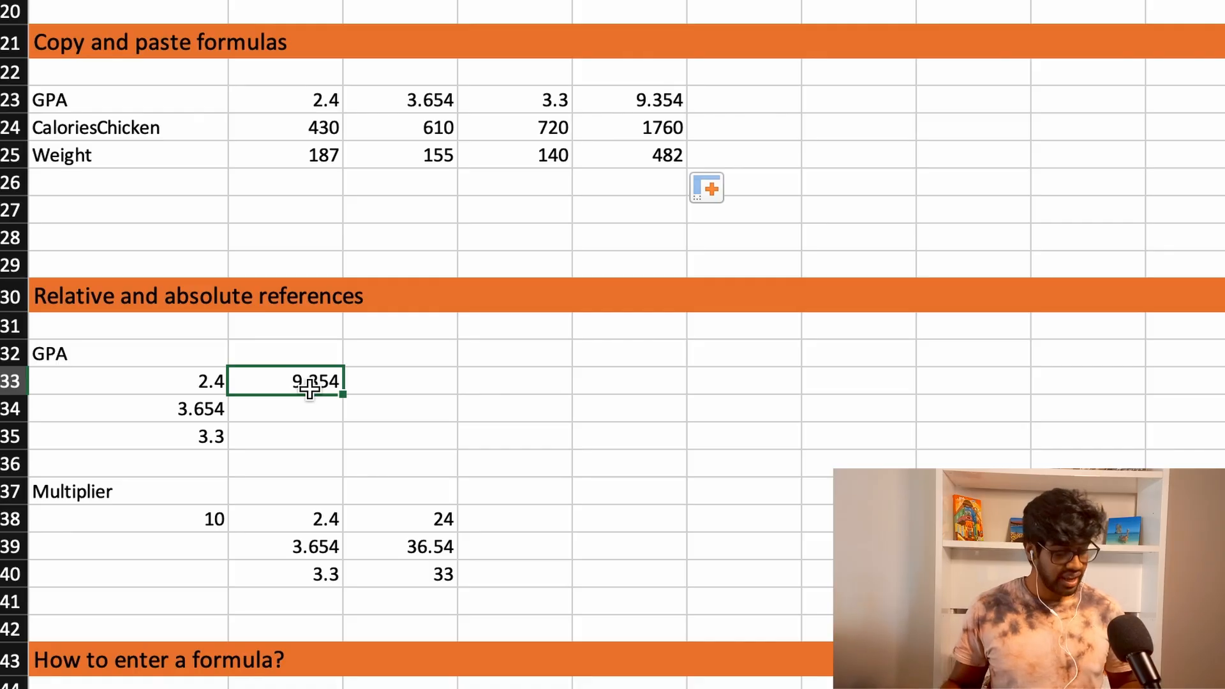
double_click(309, 386)
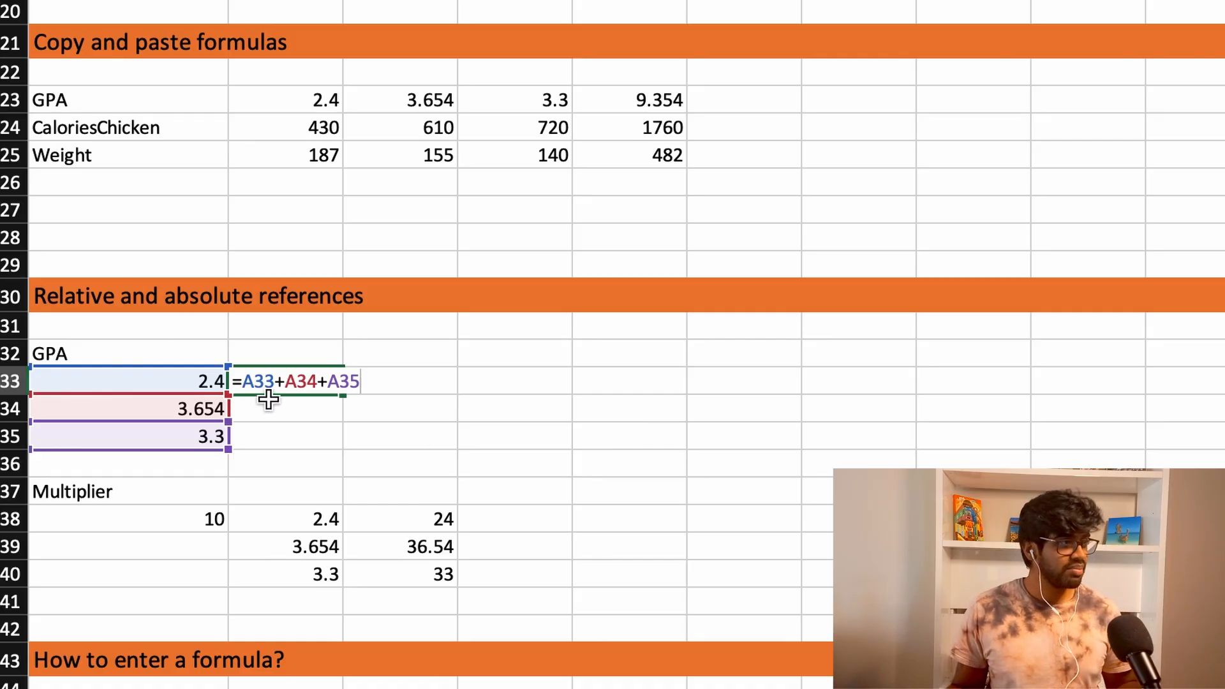
key("Escape")
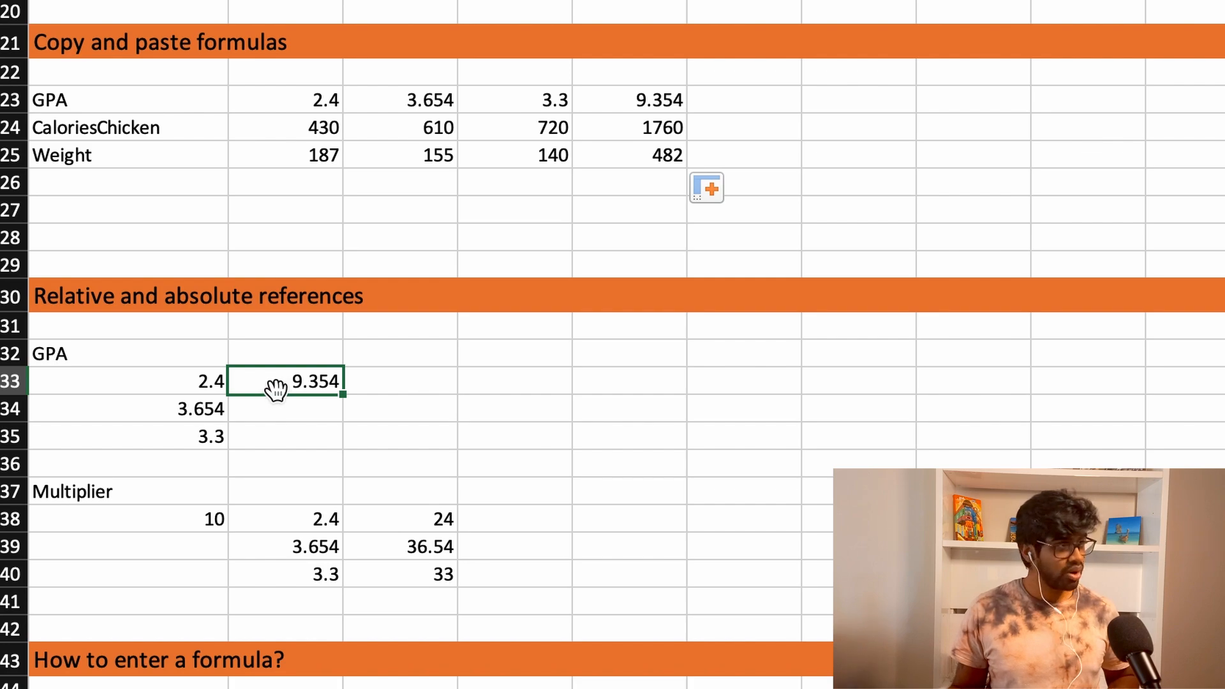
- Copy the GPA sum formula from B33 into B34 and inspect the references in the pasted formula
key("ctrl+c")
left_click(282, 404)
key("ctrl+v")
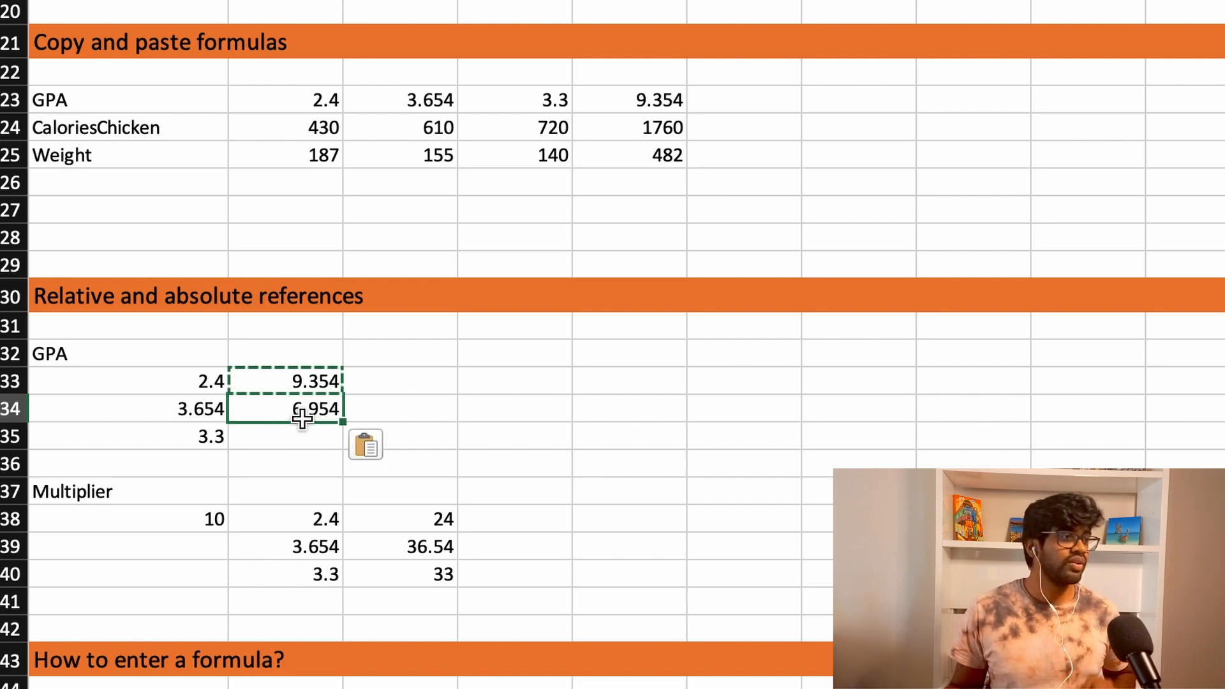
left_click(323, 437)
left_click(318, 412)
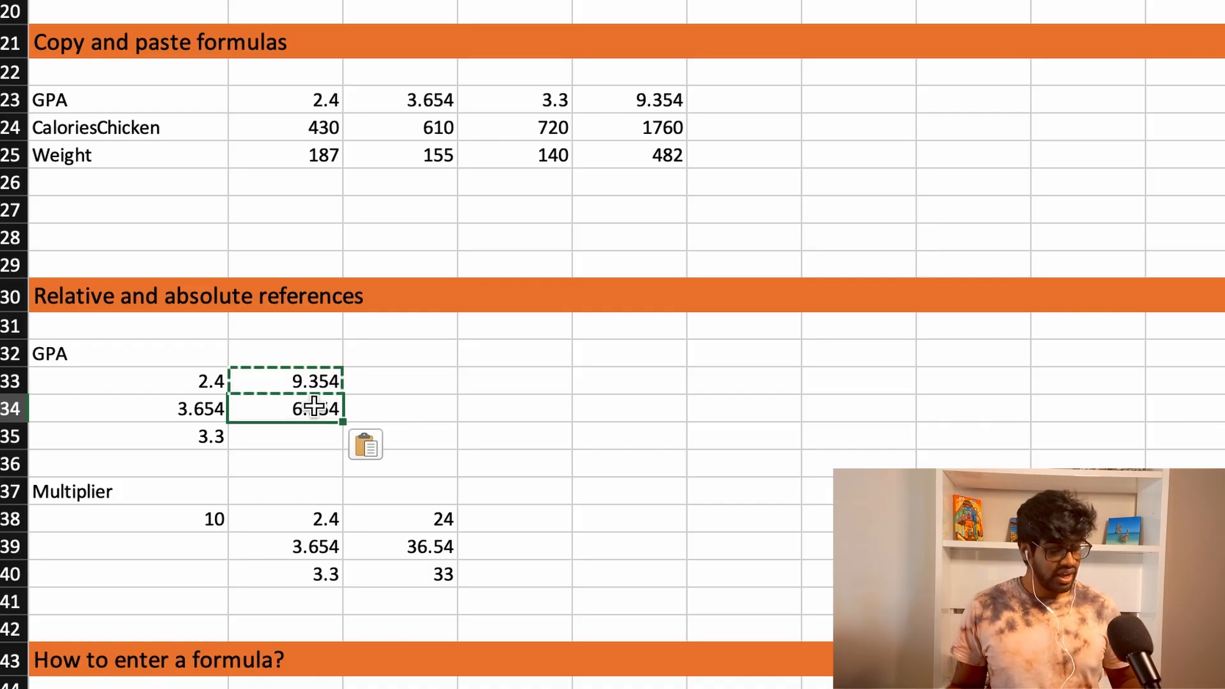
double_click(314, 407)
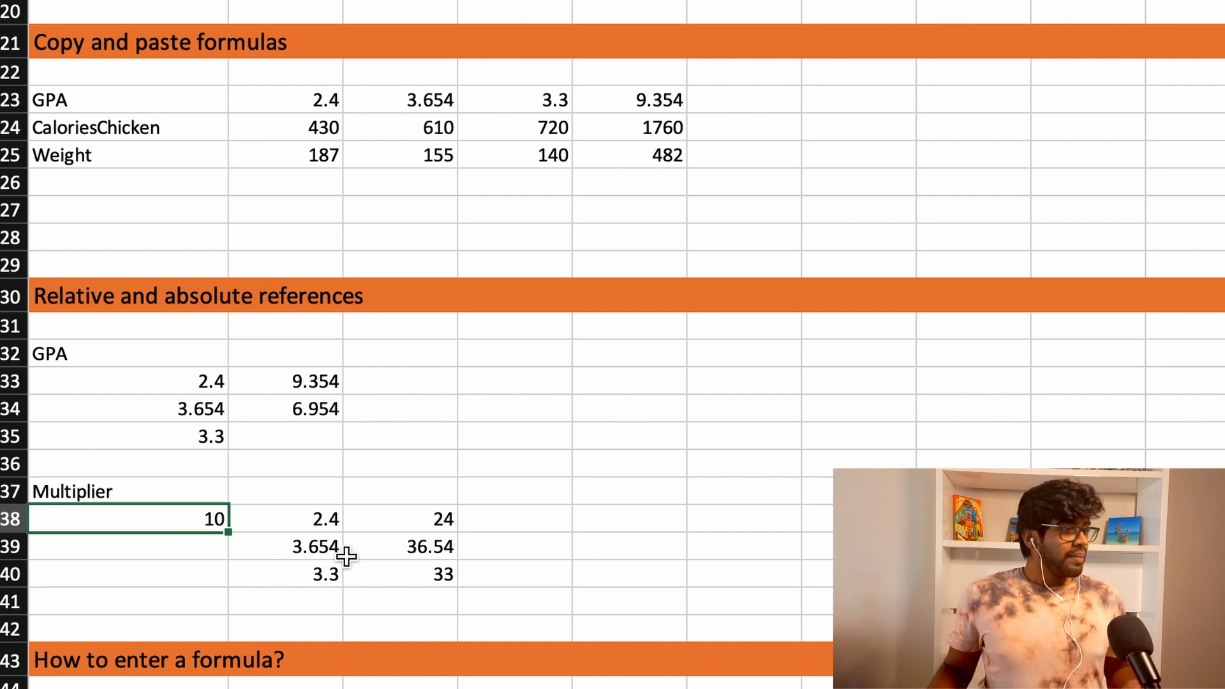
- Enter the formula =B38*A38 in C38 to multiply the first GPA value by the multiplier
key("Right")
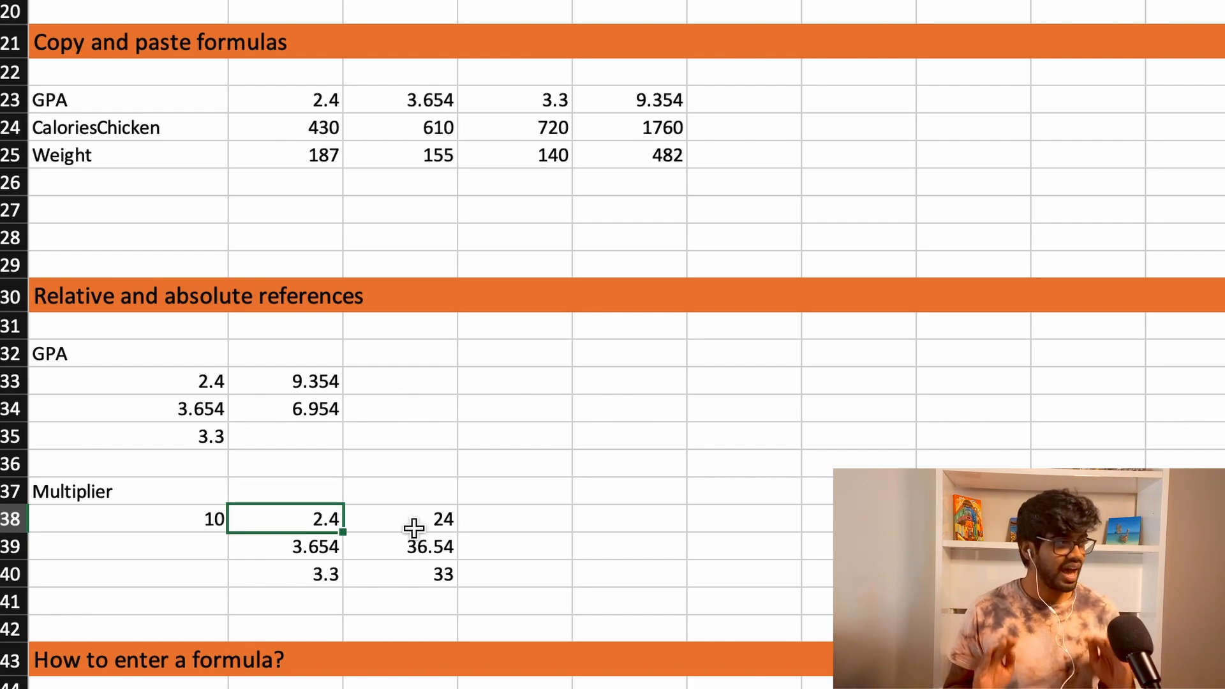
left_click(197, 515)
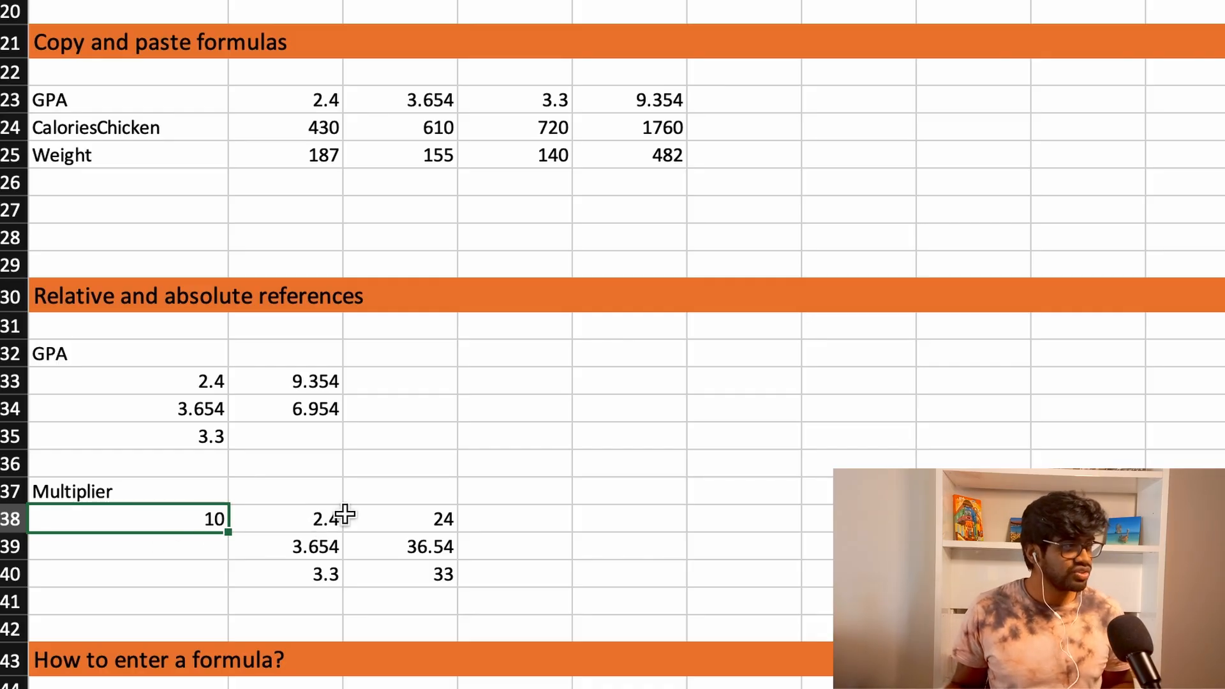
left_click(439, 515)
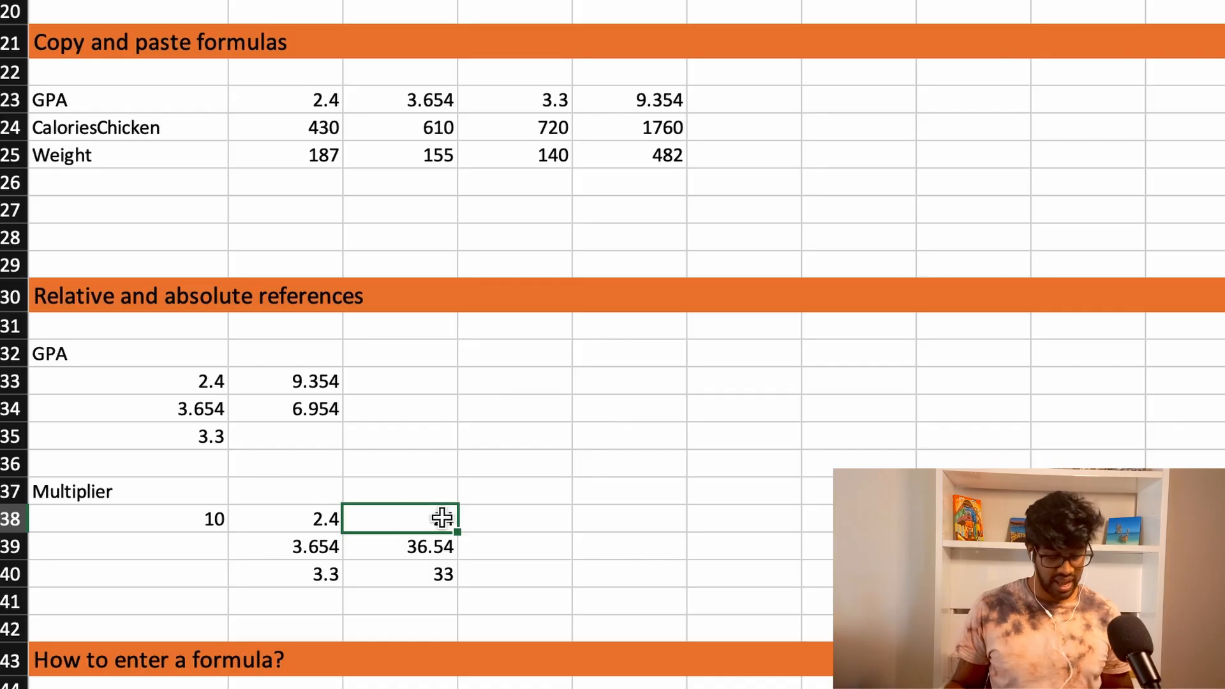
type("=")
key("Left")
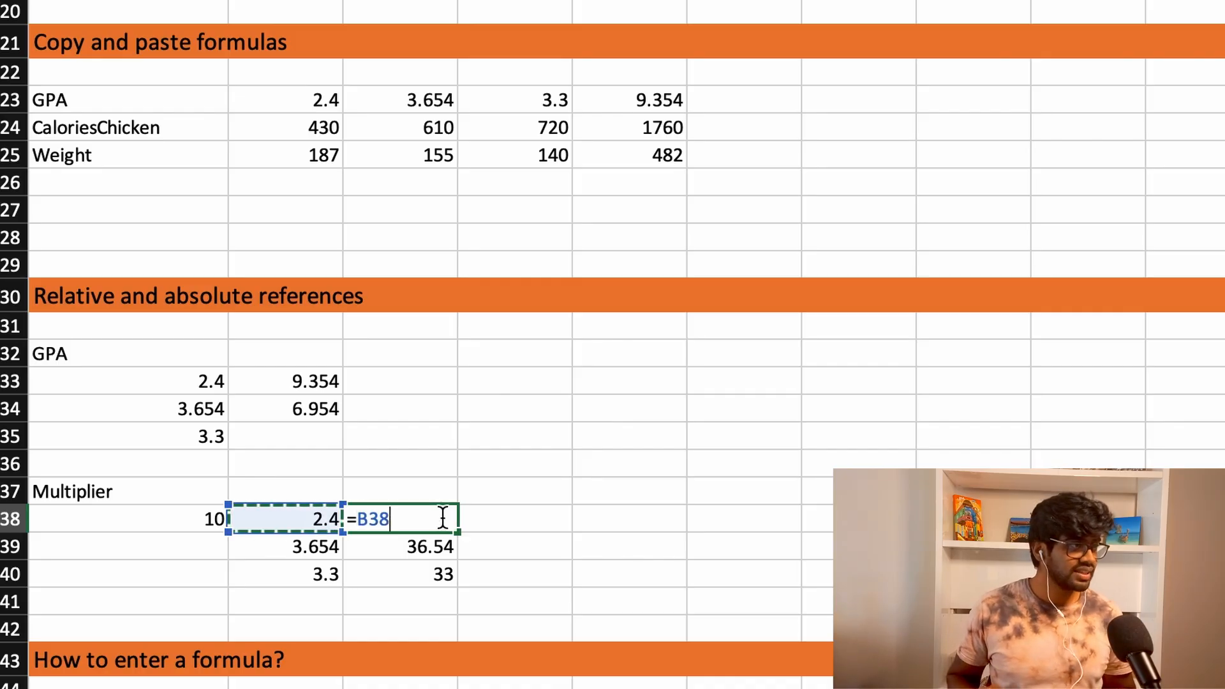
type("*")
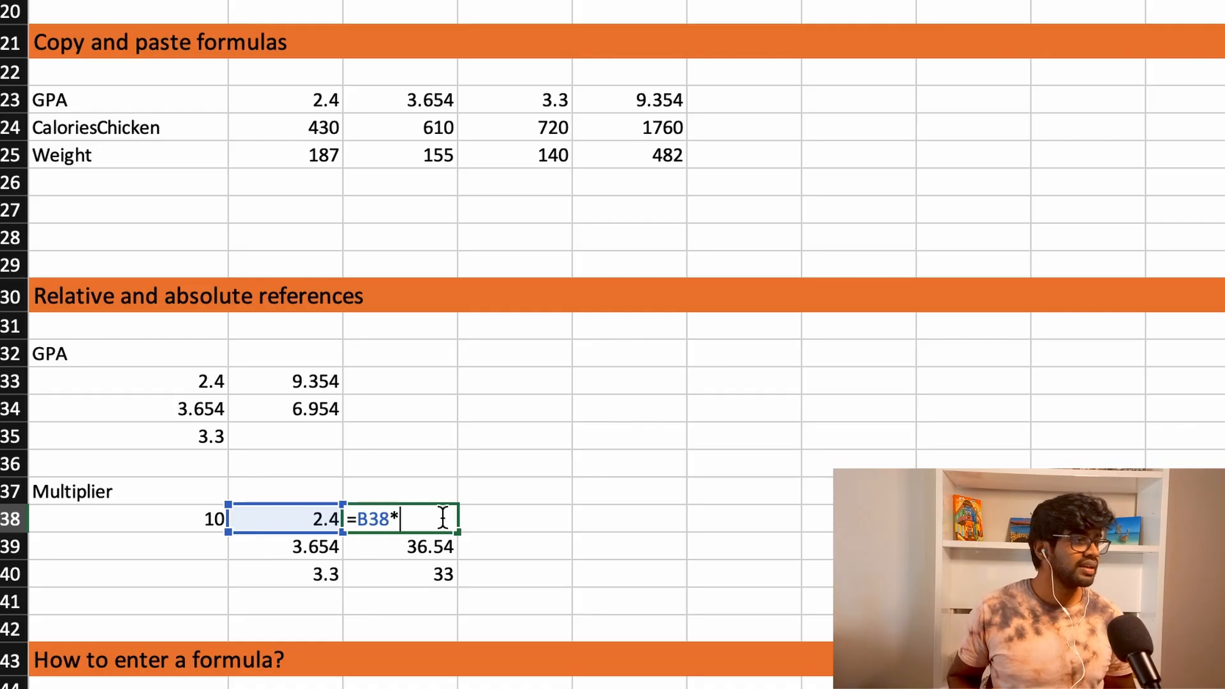
key("Left")
key("Left")
key("Return")
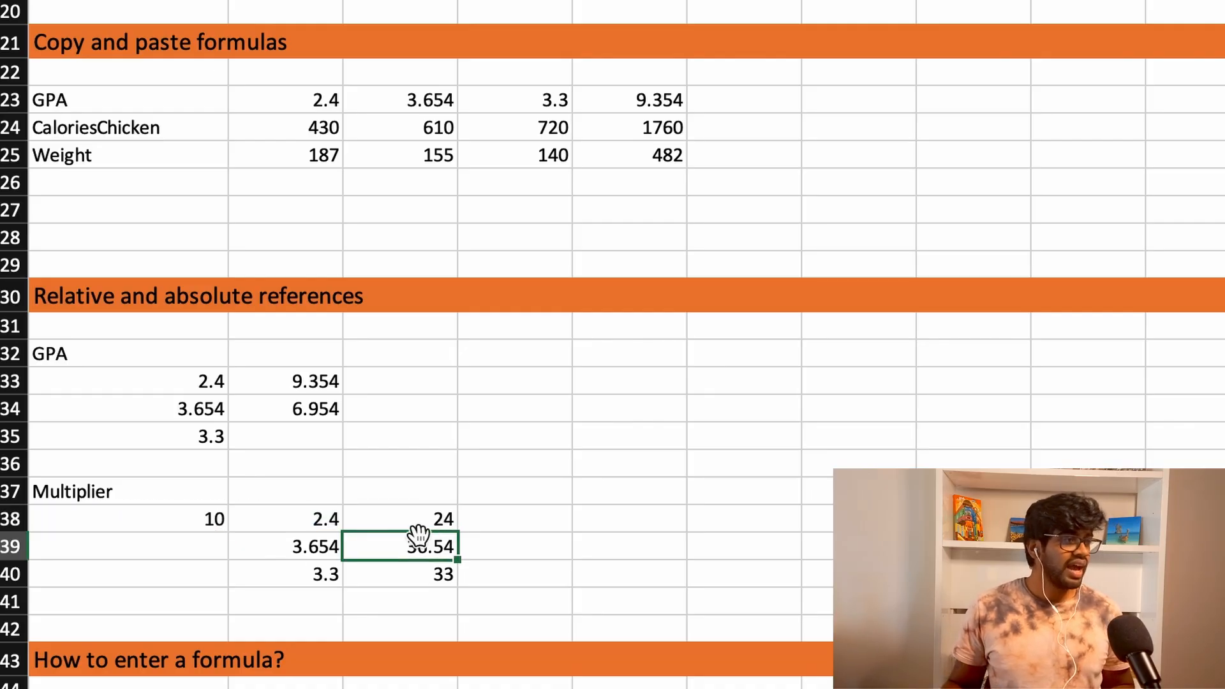
- Fill the C38 formula down through C40 and inspect the references copied into C39
left_click(440, 518)
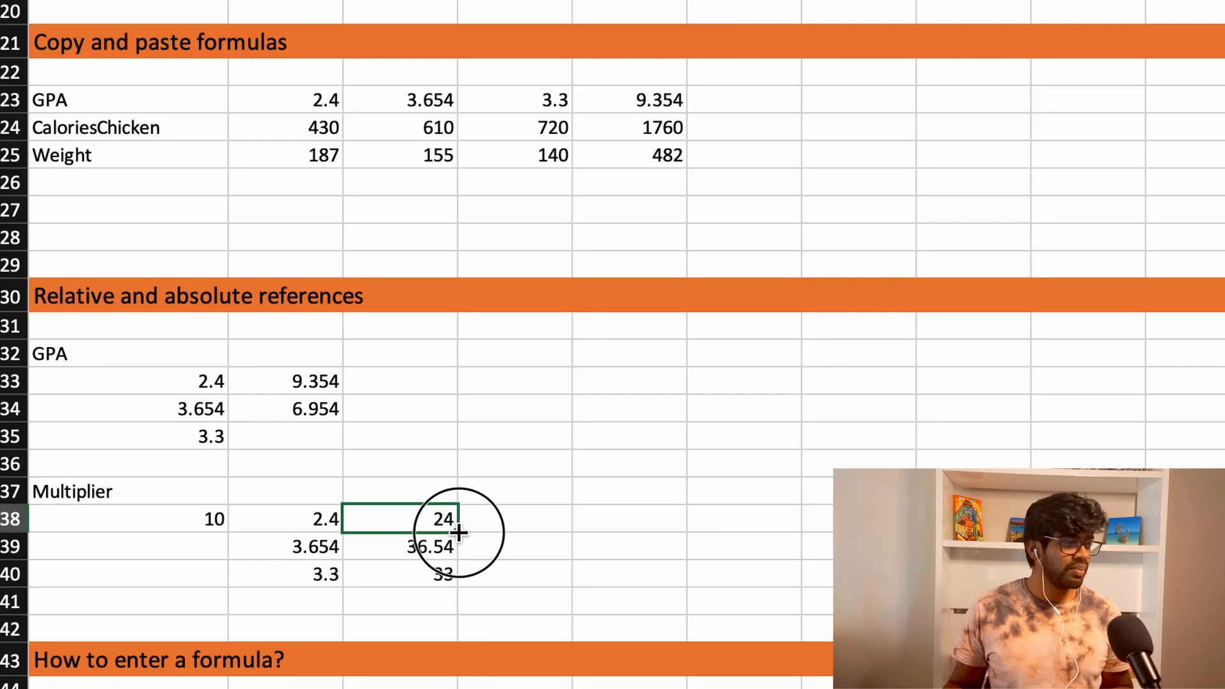
left_click_drag(459, 532, 459, 591)
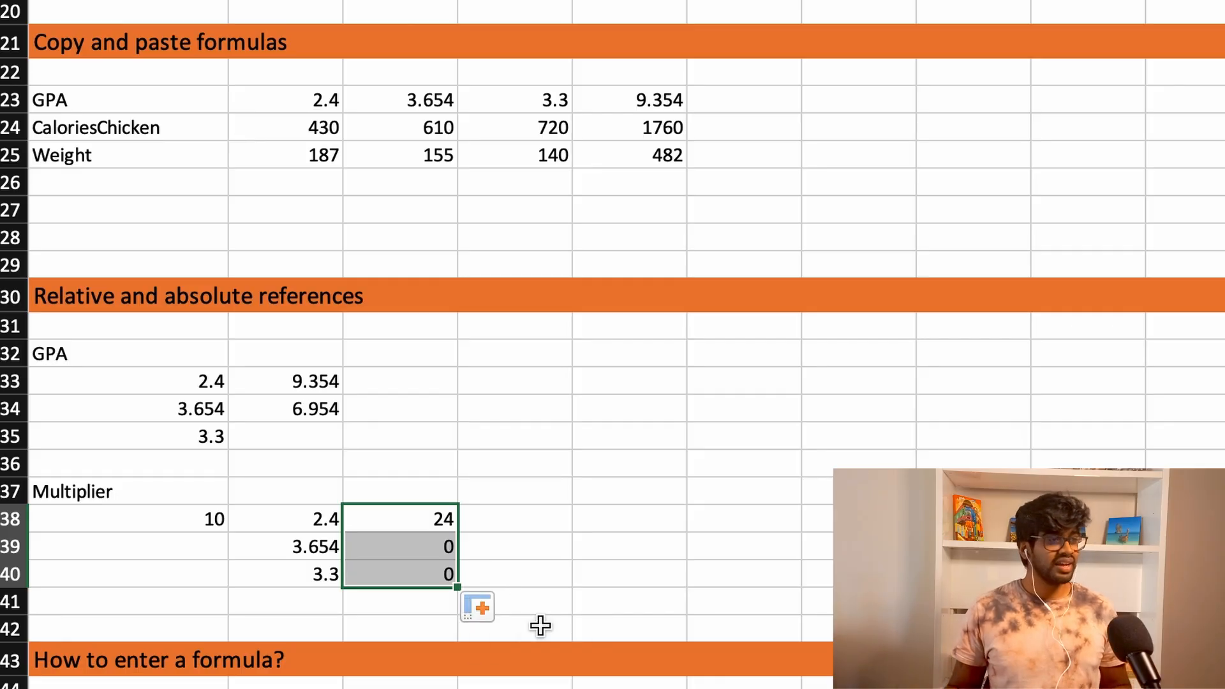
left_click(414, 548)
double_click(414, 548)
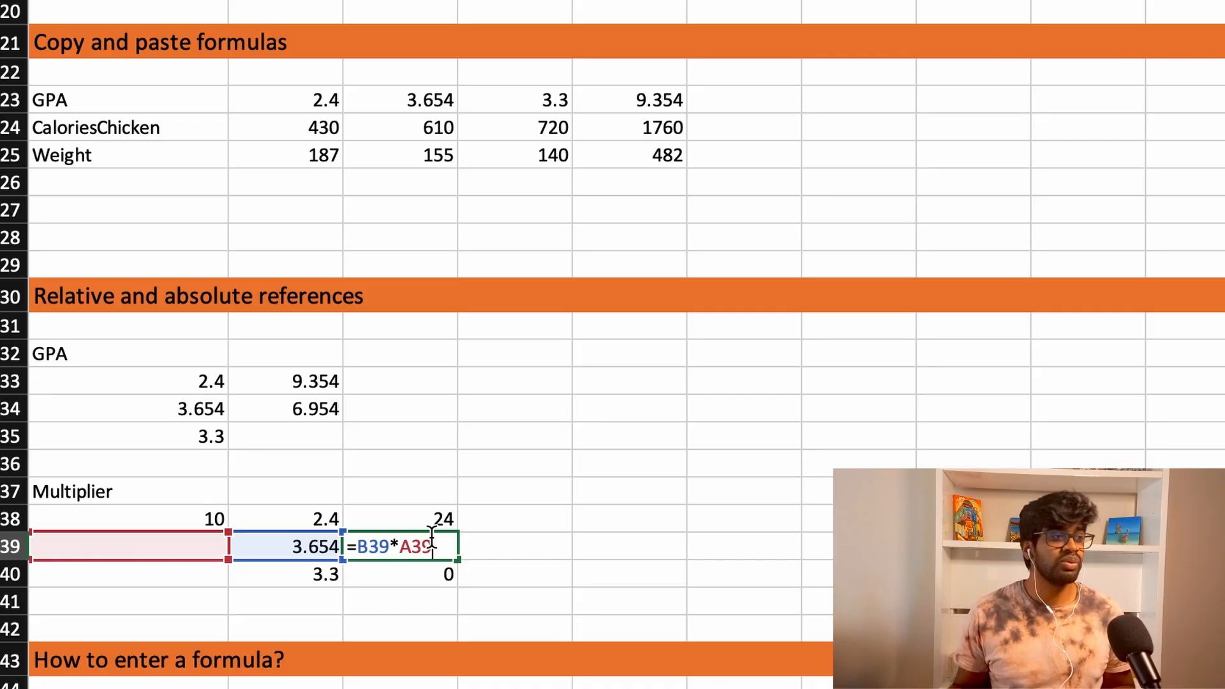
key("Escape")
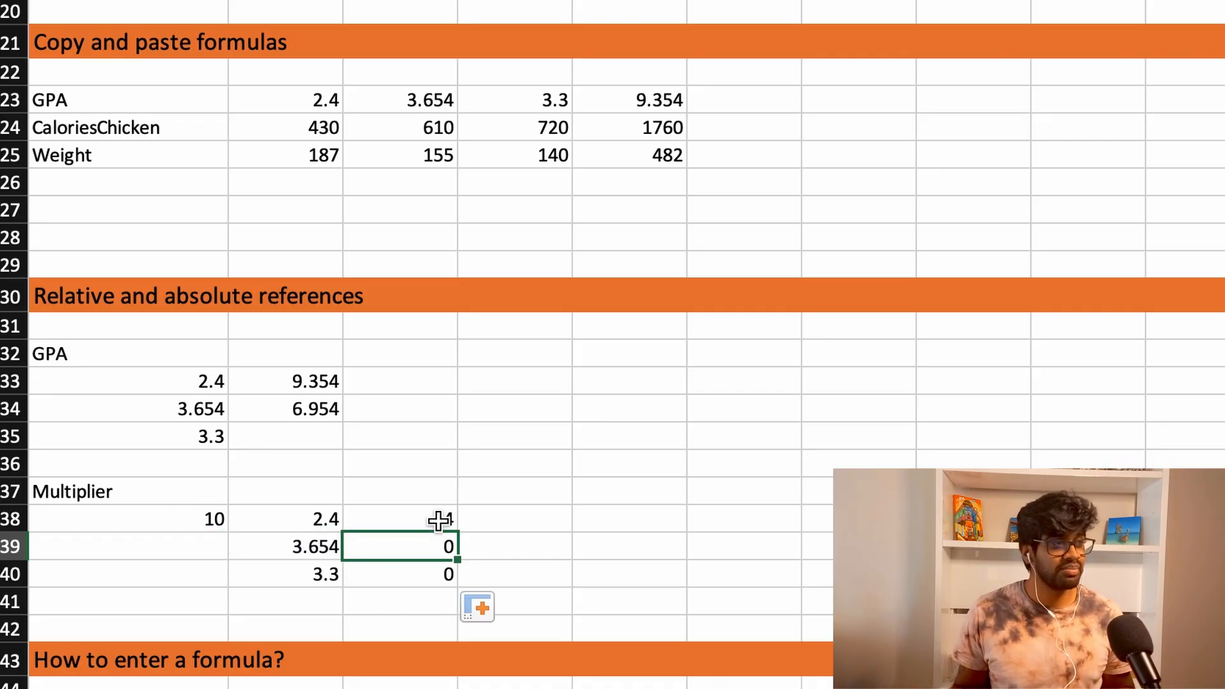
- Make the multiplier reference in C38 absolute so the formula reads =B38*$A$38, and keep C38 selected
left_click(443, 521)
double_click(450, 523)
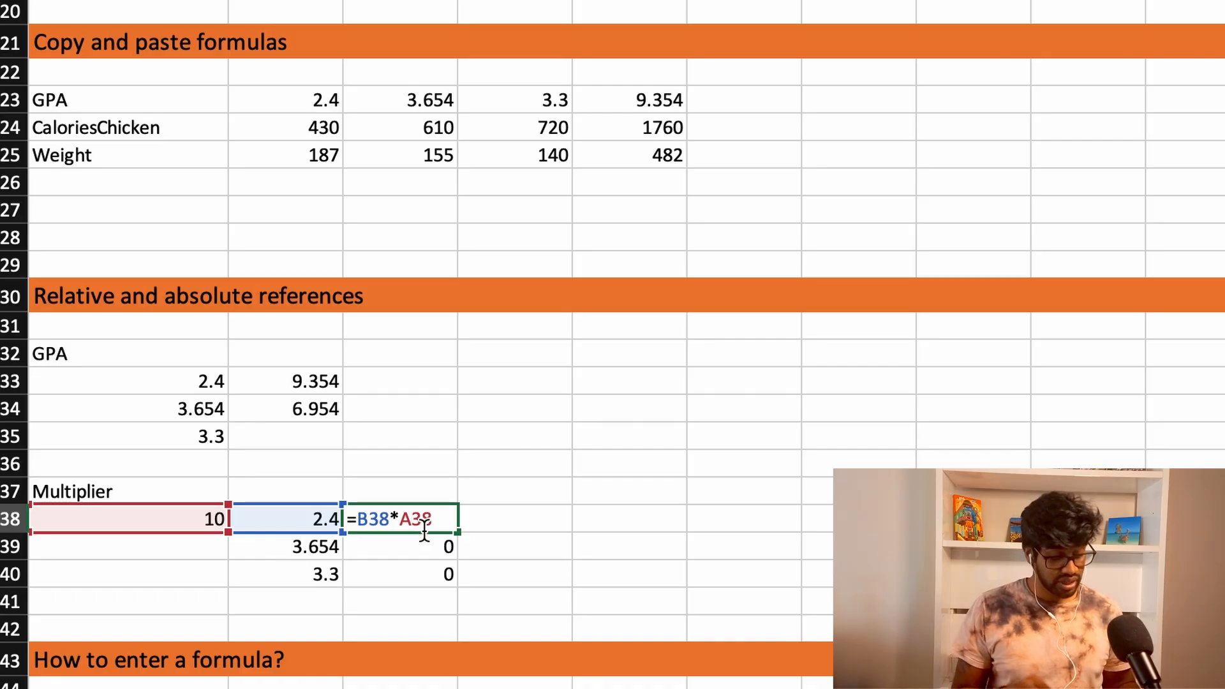
key("F4")
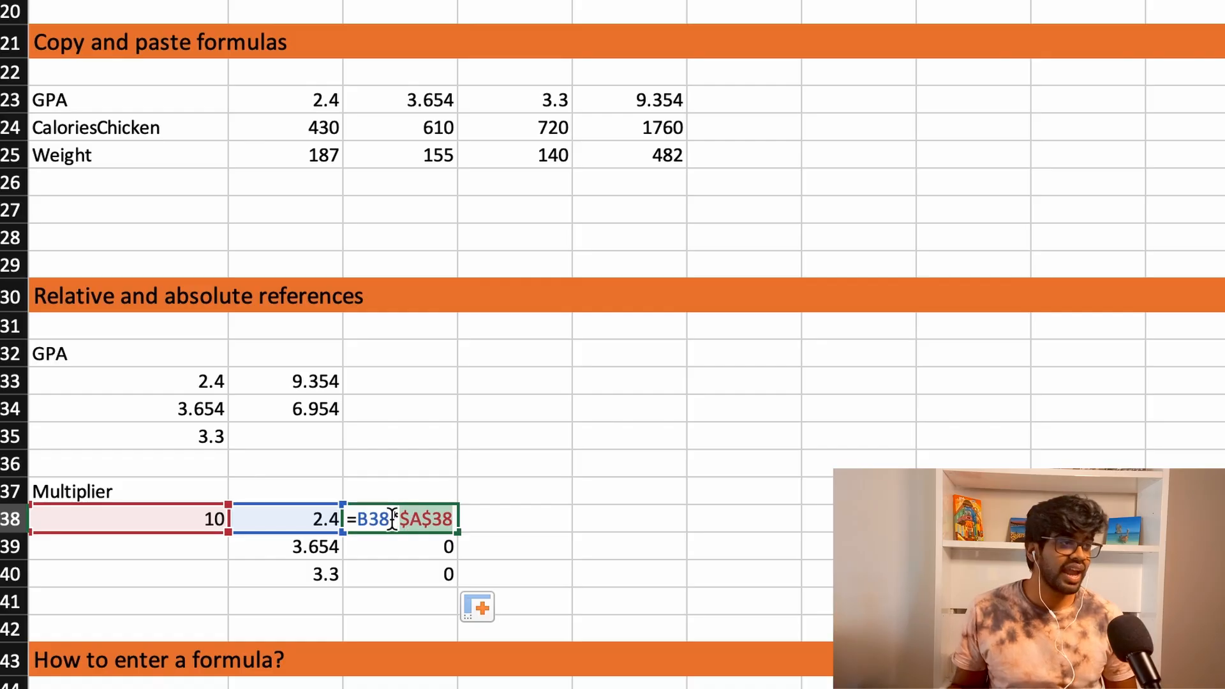
key("Return")
left_click(434, 511)
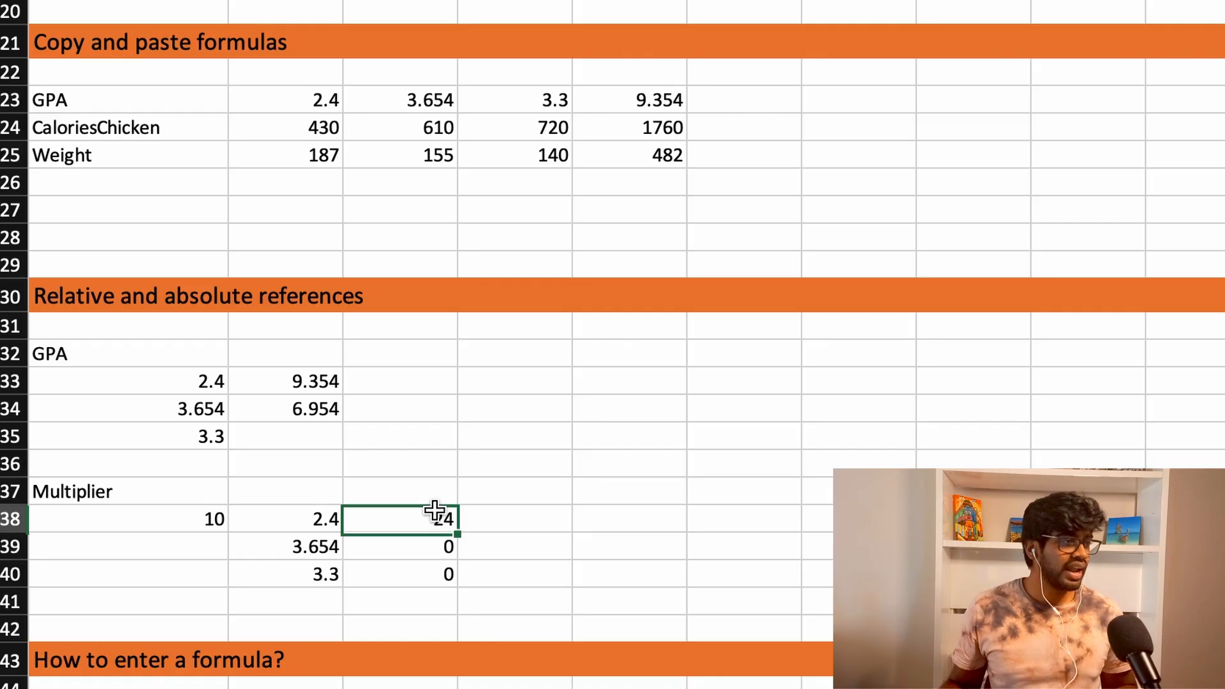
- Cycle the multiplier reference in C38 through its mixed, relative and absolute forms, ending on $A$38
double_click(434, 510)
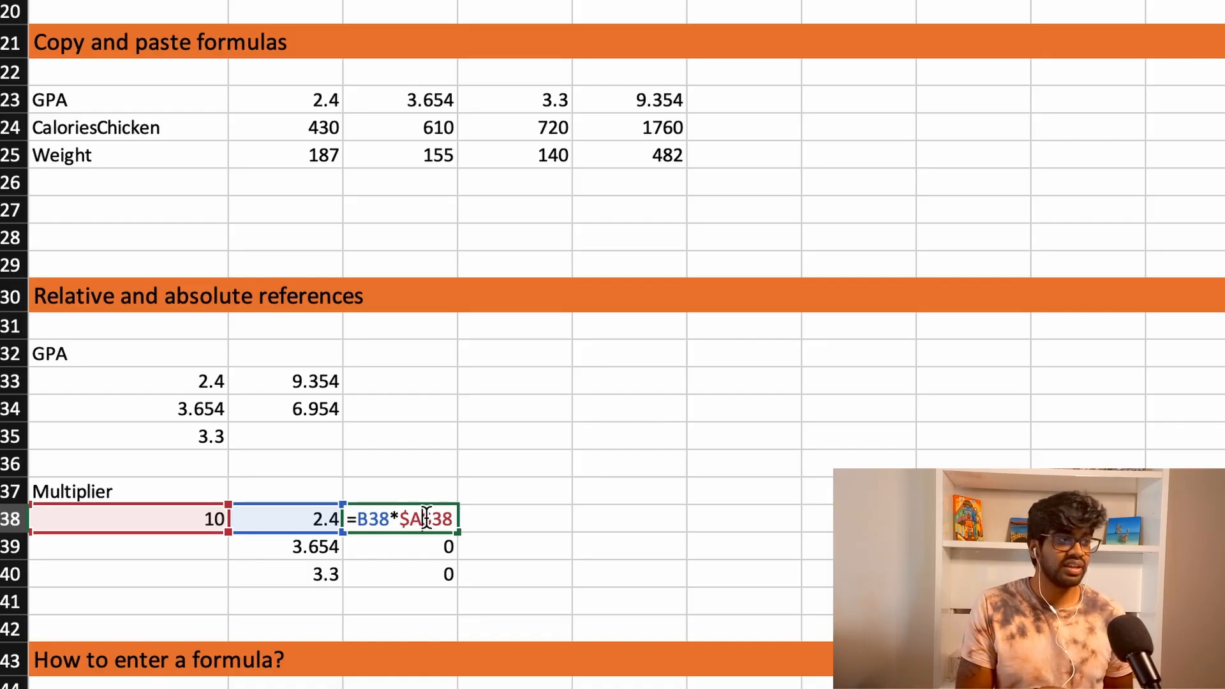
key("F4")
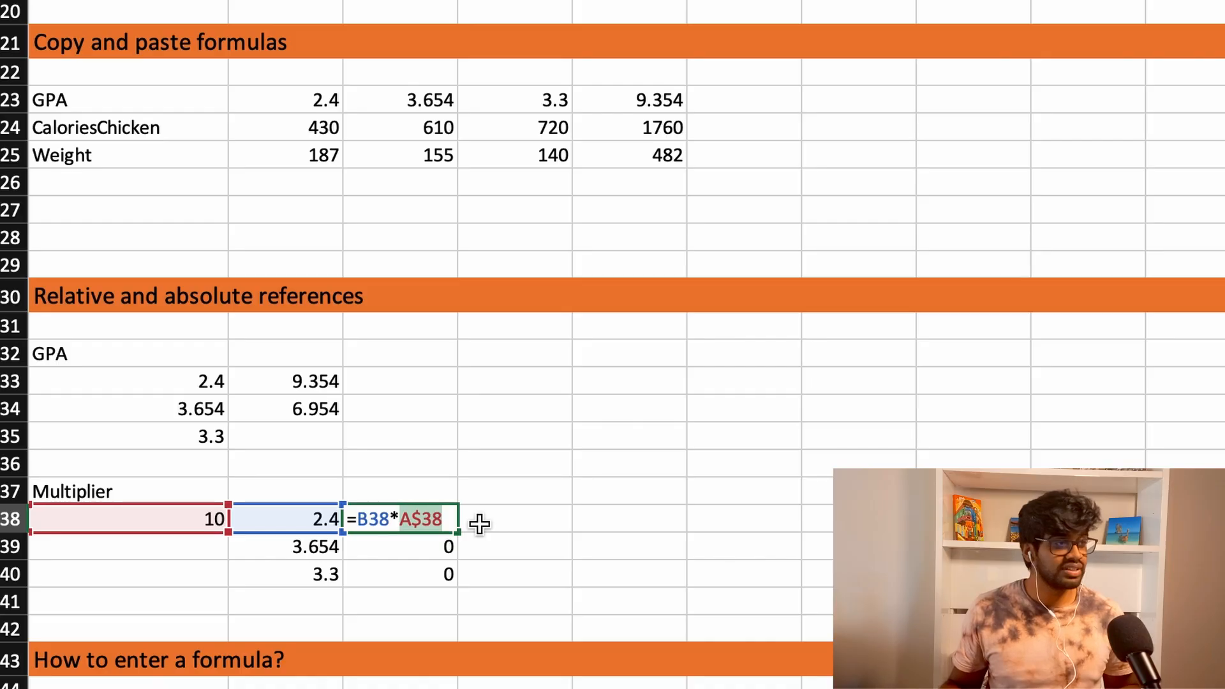
key("F4")
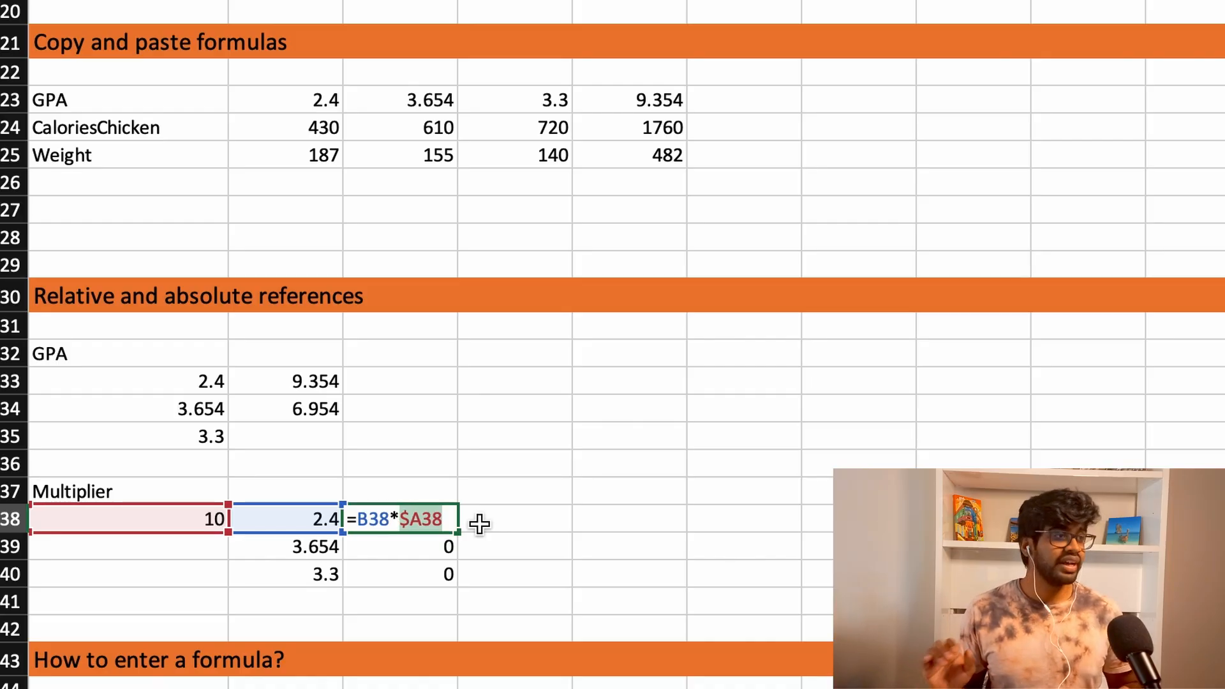
key("F4")
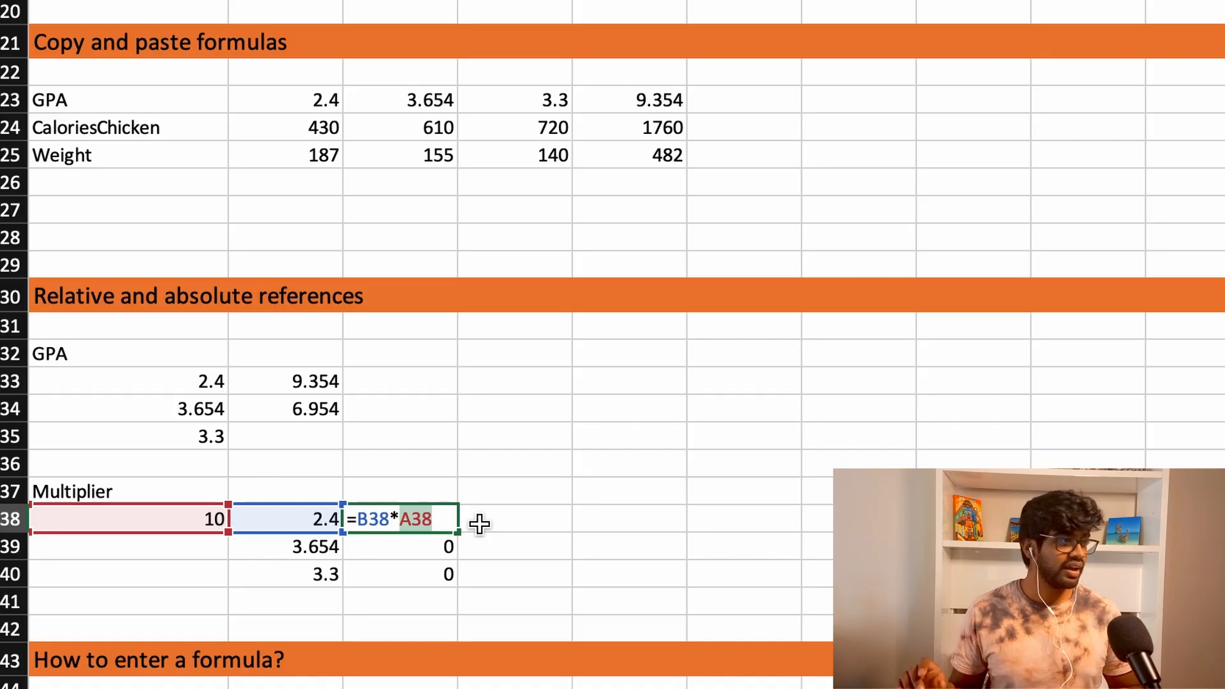
key("F4")
key("F4")
key("F4")
key("F4")
key("F4")
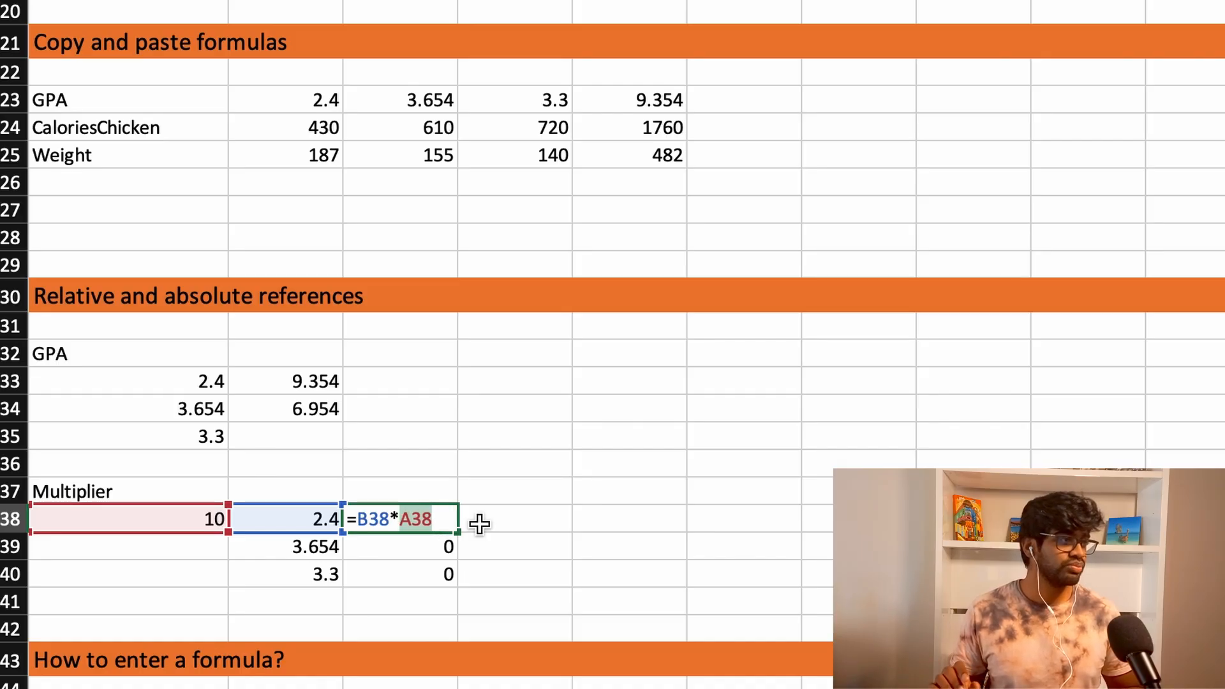
key("F4")
key("F4")
key("F4")
key("F4")
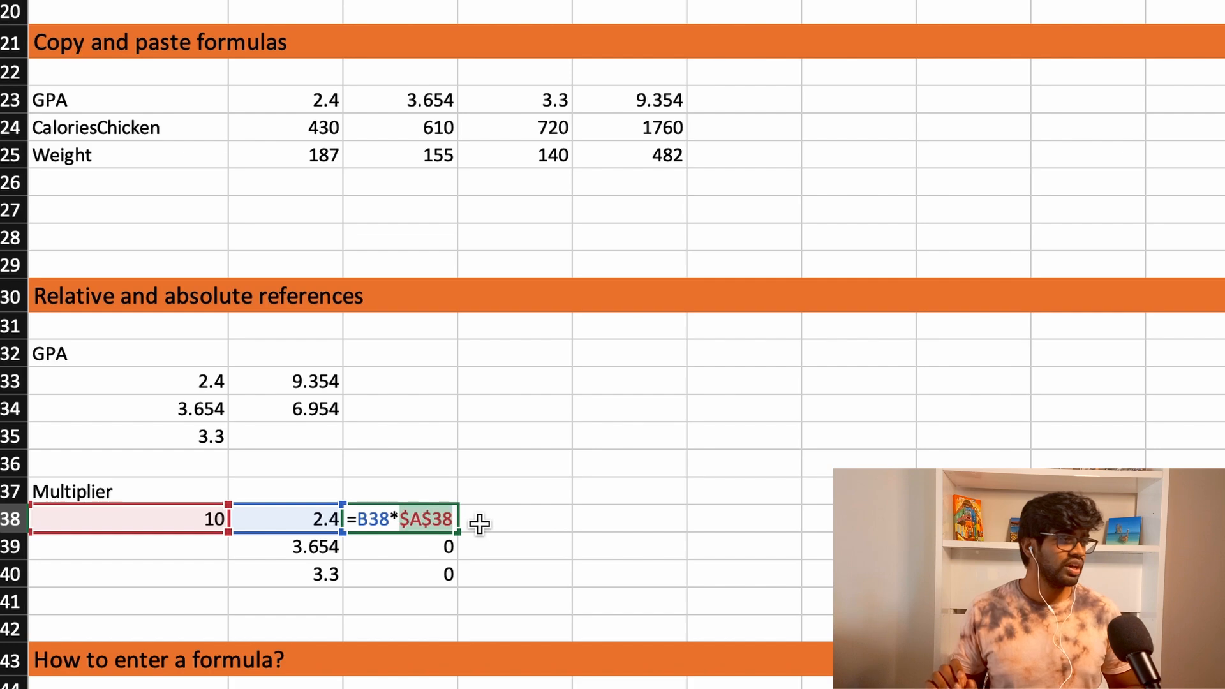
key("F4")
key("F4")
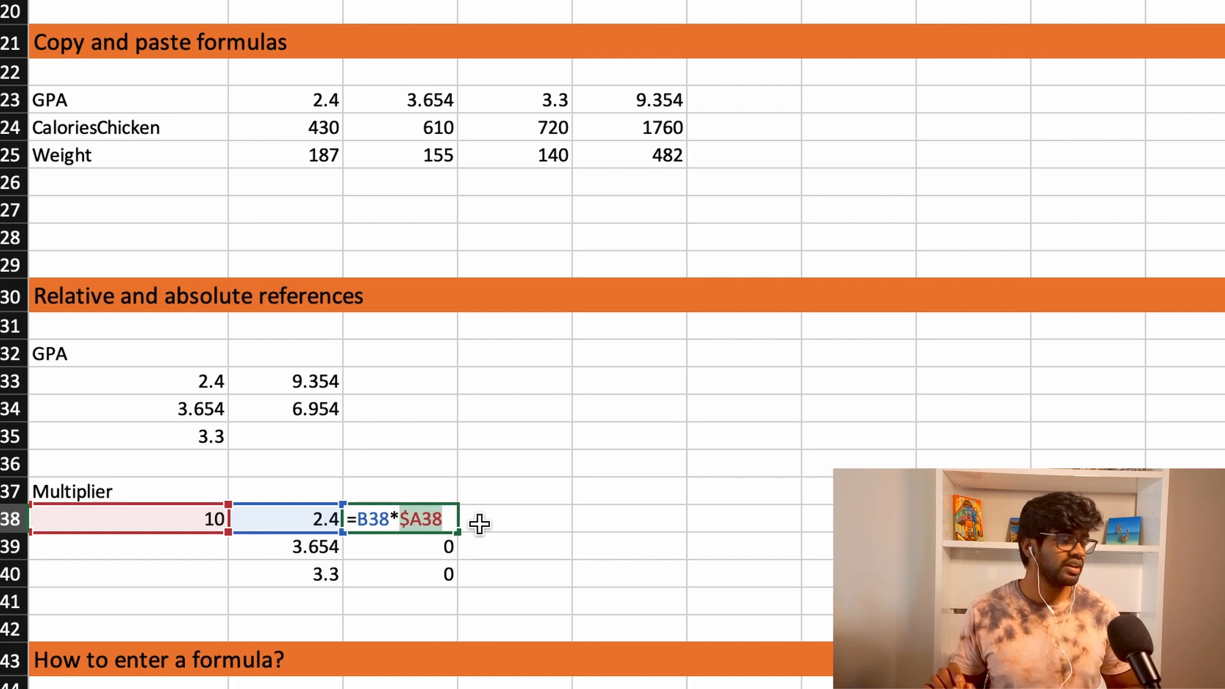
key("F4")
key("F4")
key("F4")
key("F4")
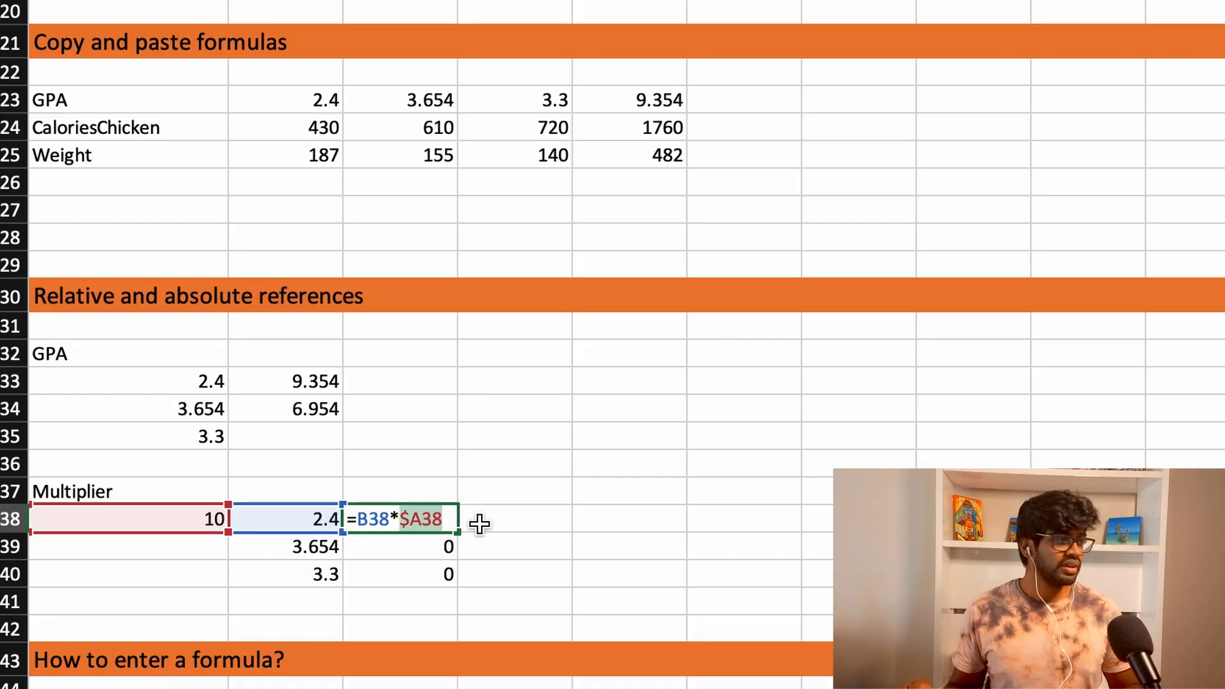
key("F4")
key("F4")
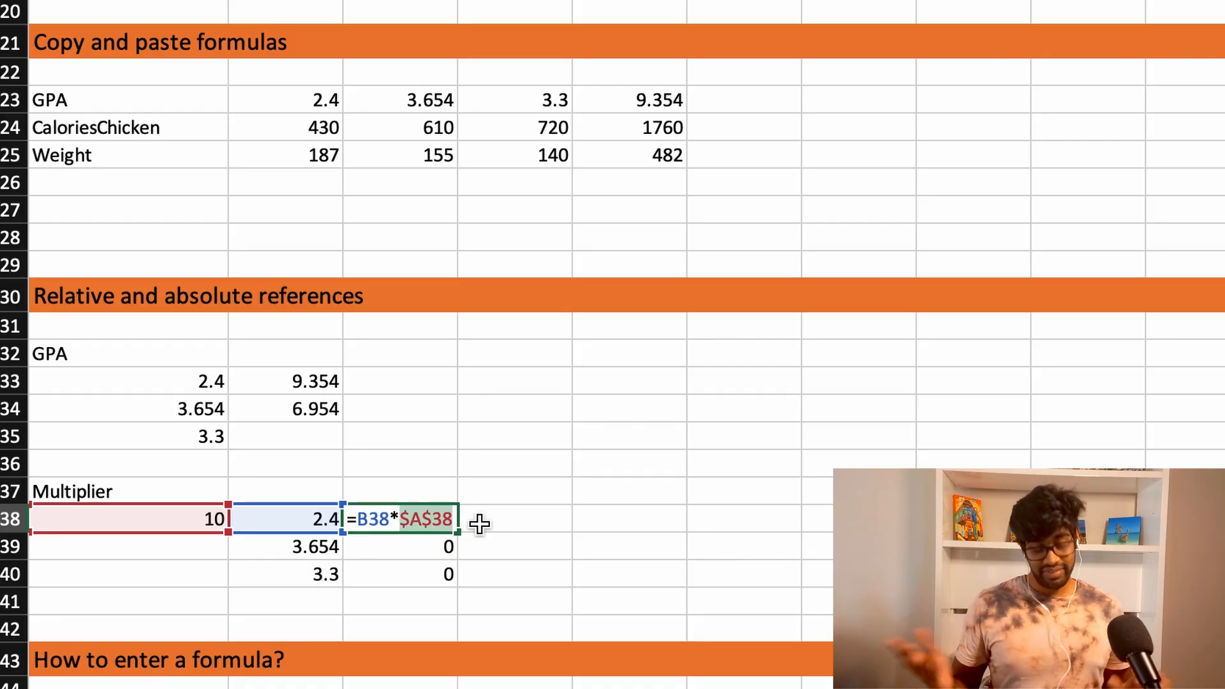
key("Return")
- Fill the C38 formula with the absolute multiplier down through C40 and inspect the references in C39 and C40
left_click(445, 519)
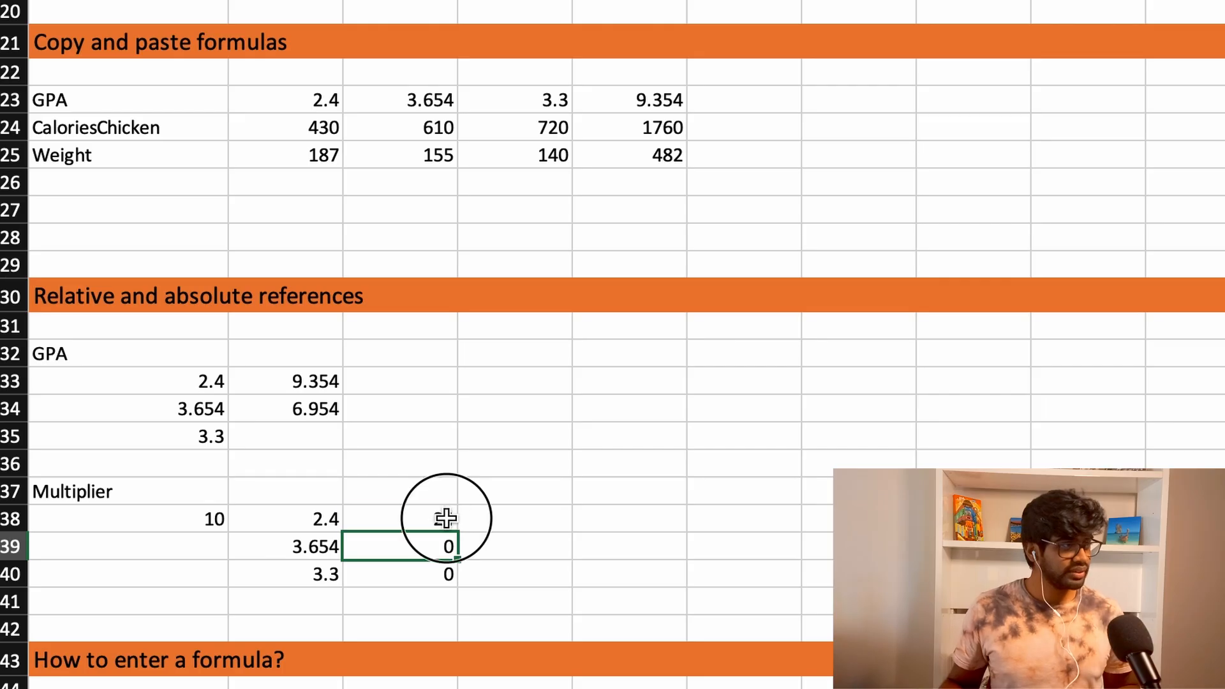
left_click_drag(457, 533, 458, 576)
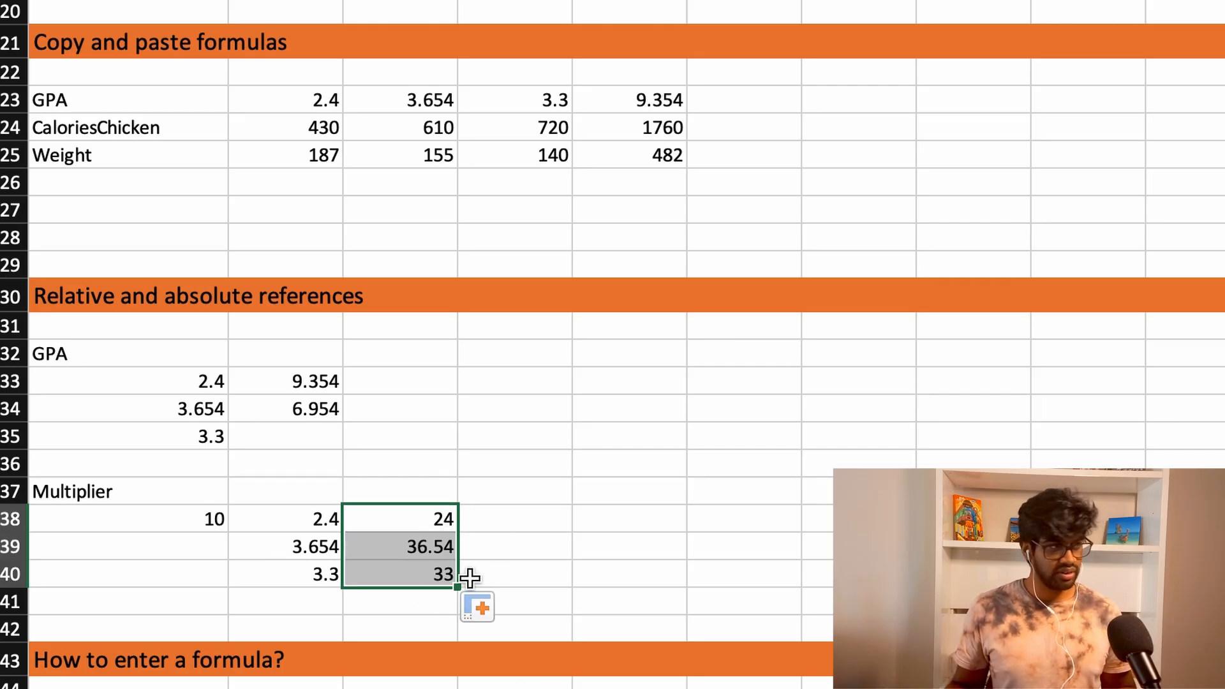
left_click(411, 544)
key("F2")
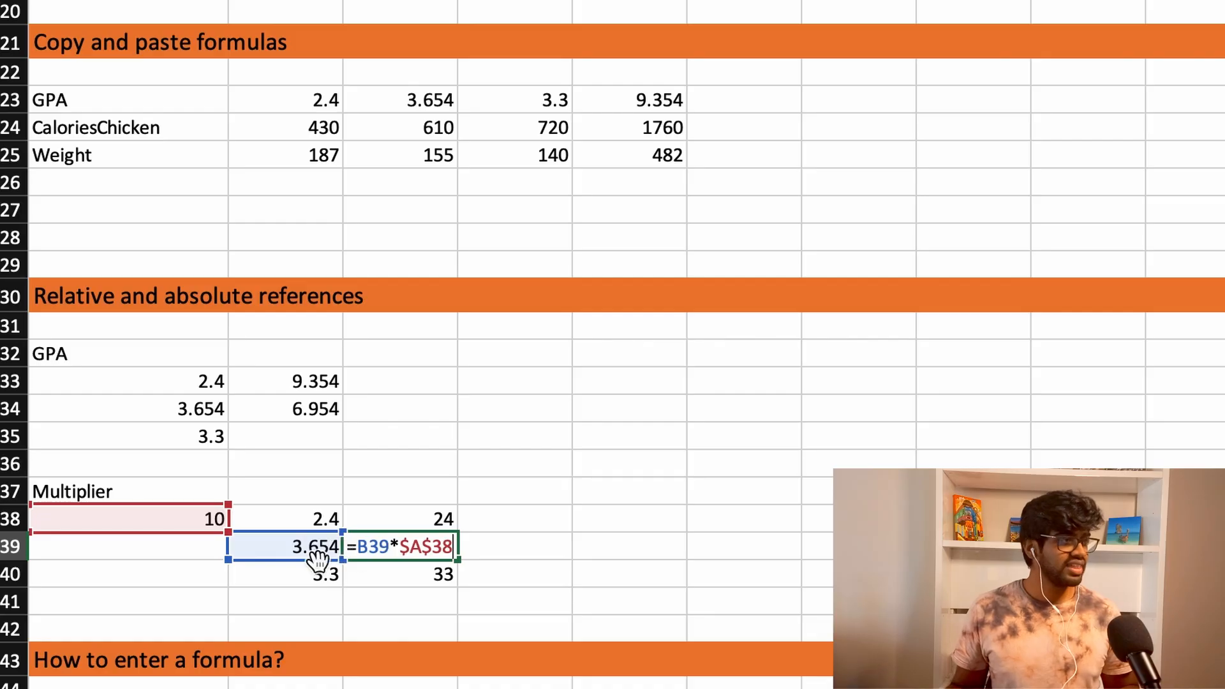
key("Escape")
left_click(418, 579)
key("F2")
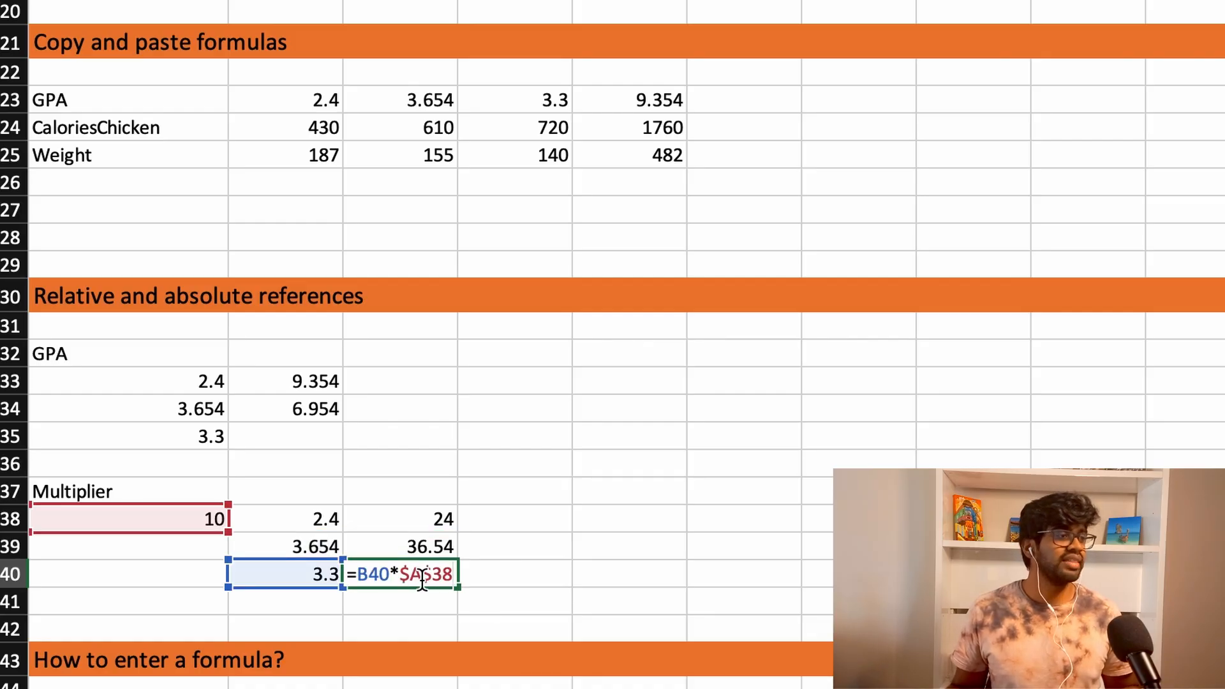
key("Escape")
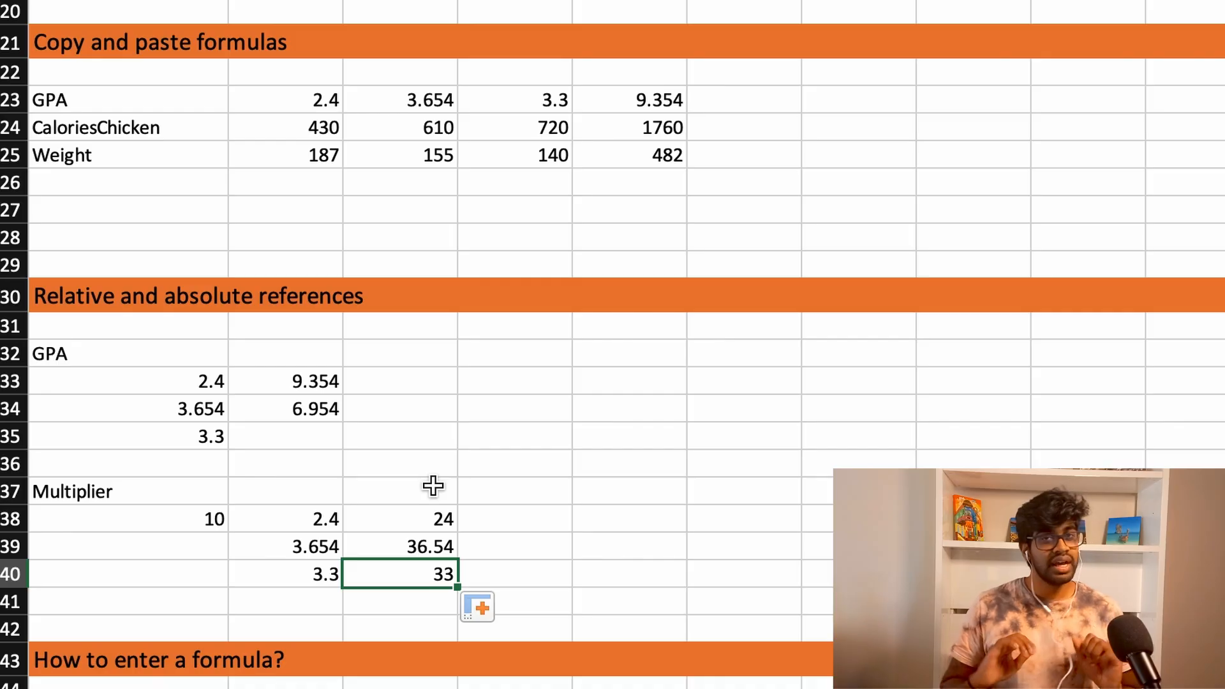
- Enter the formula =1+2 in A45 under the "How to enter a formula?" heading
scroll(433, 486, "down", 4)
left_click(179, 379)
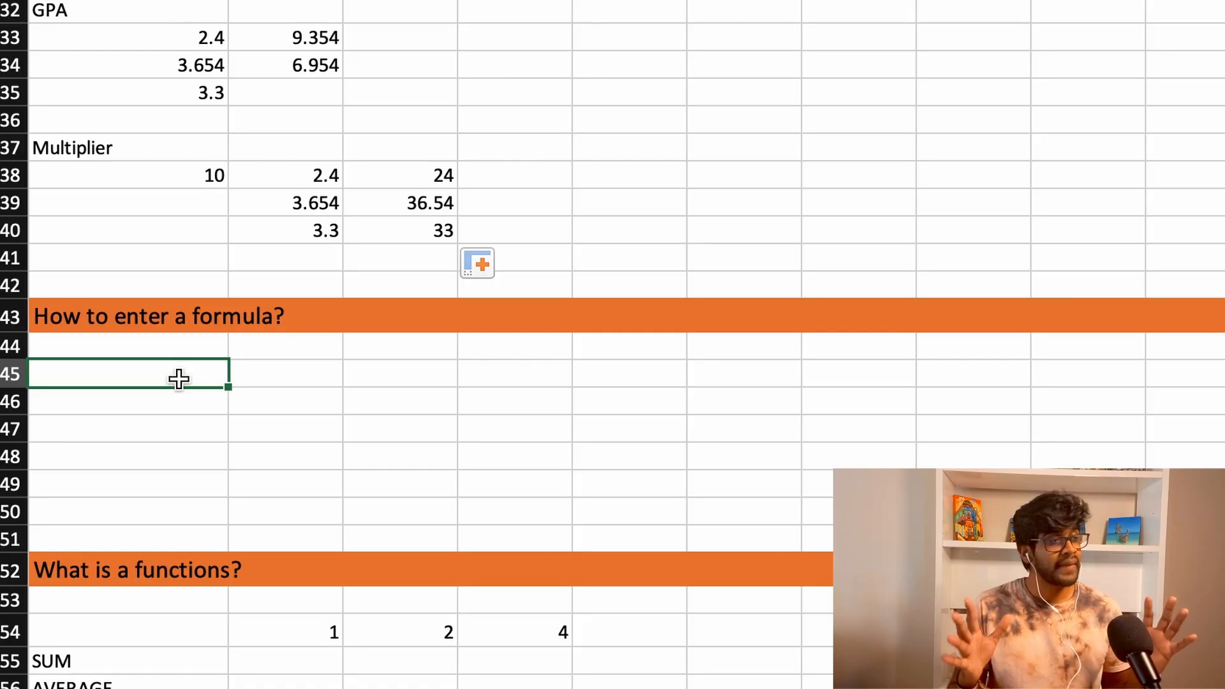
type("=")
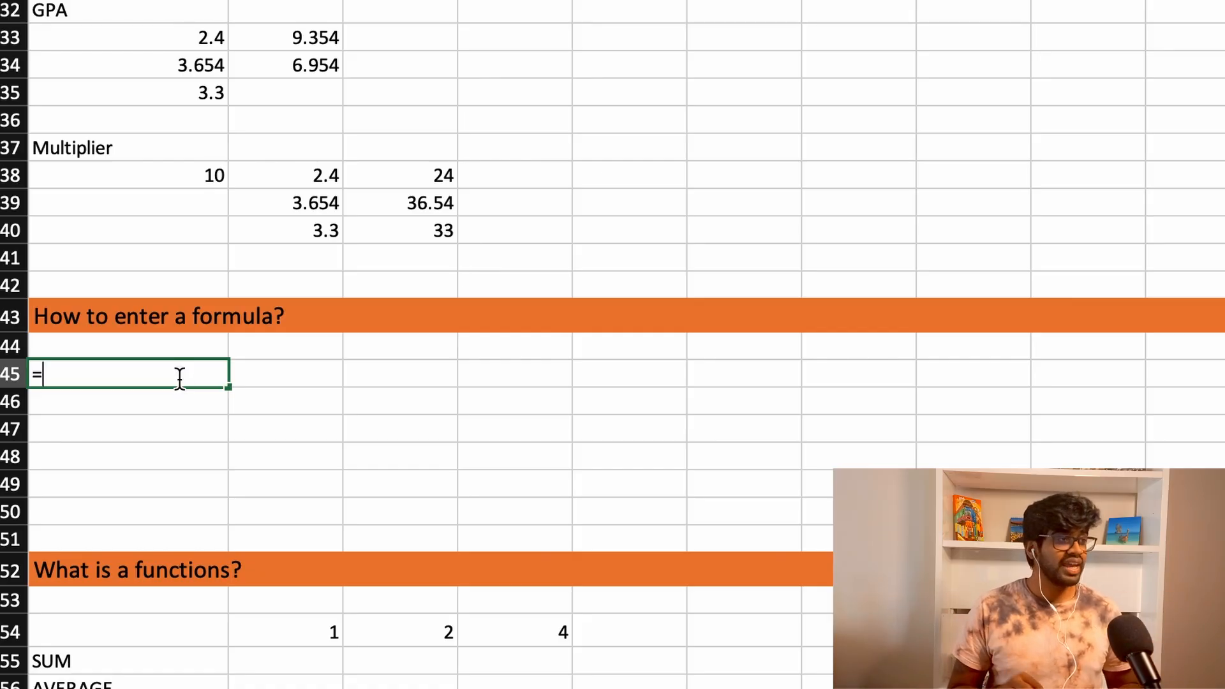
type("1+2")
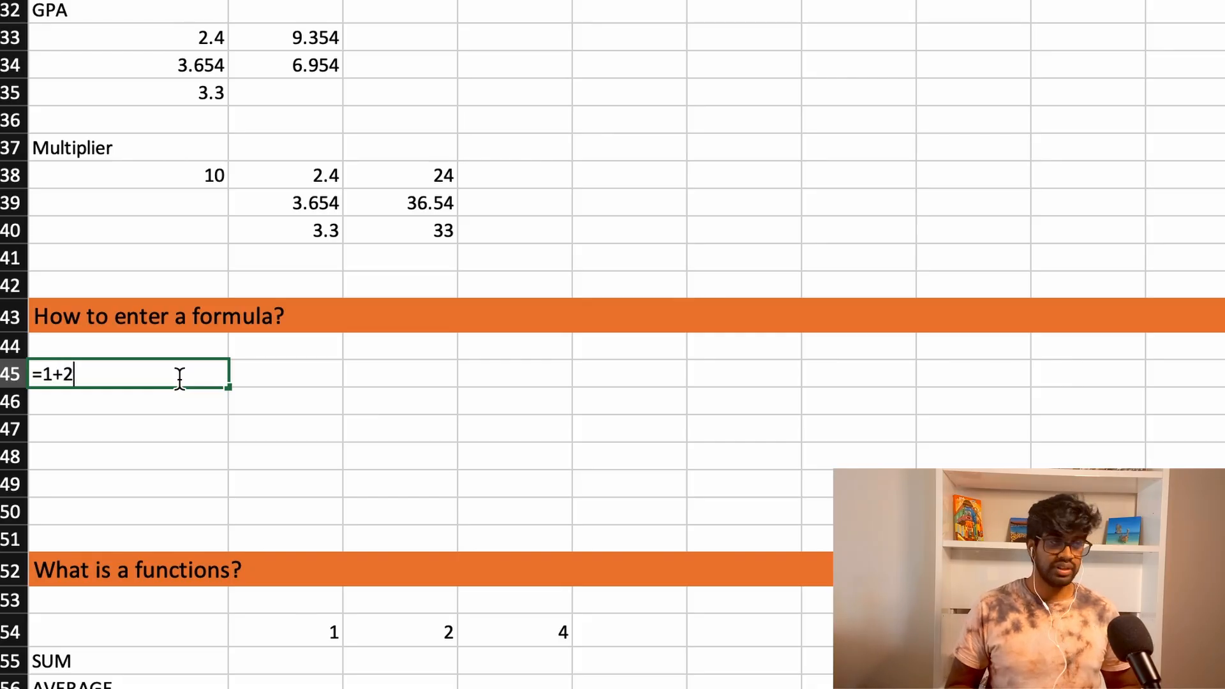
key("Return")
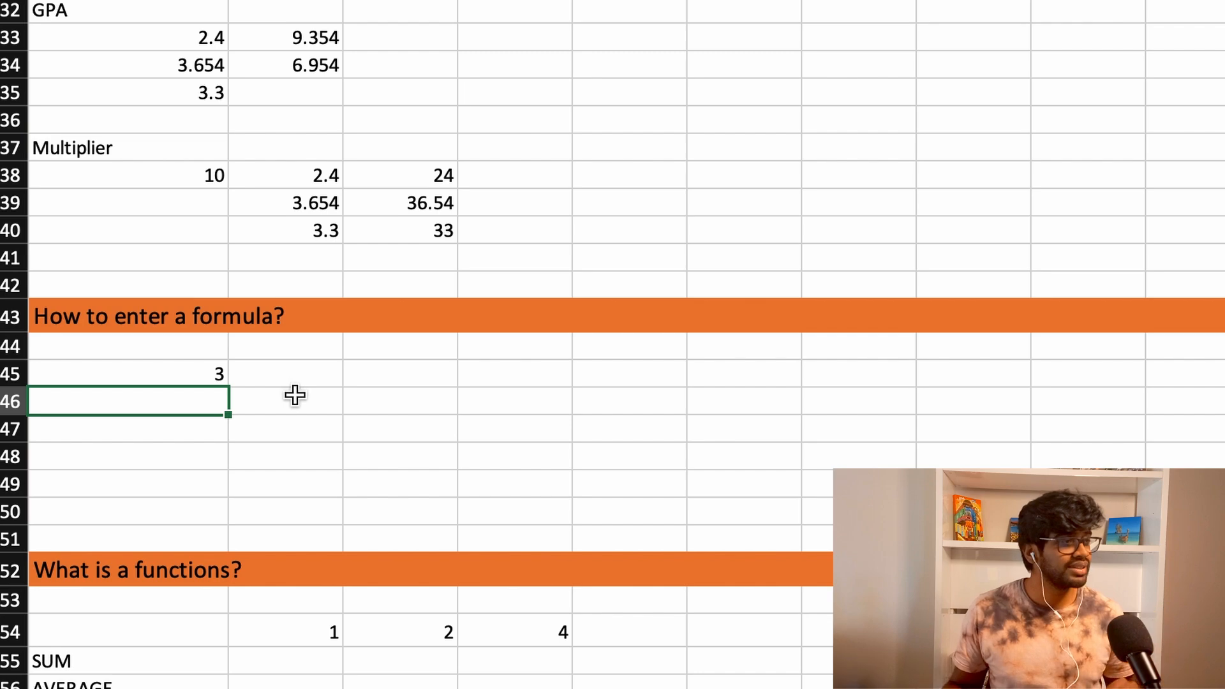
- Begin a formula with =SU in B55, beside the SUM label, and browse the suggested functions
scroll(295, 395, "down", 4)
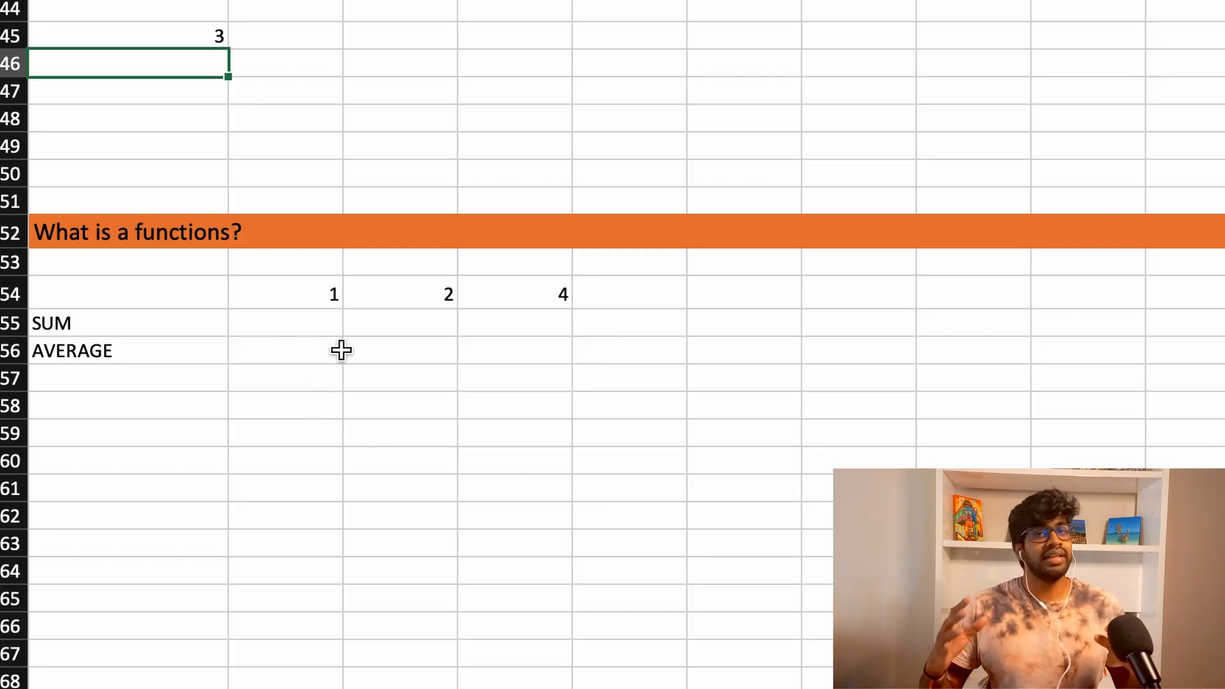
left_click(322, 323)
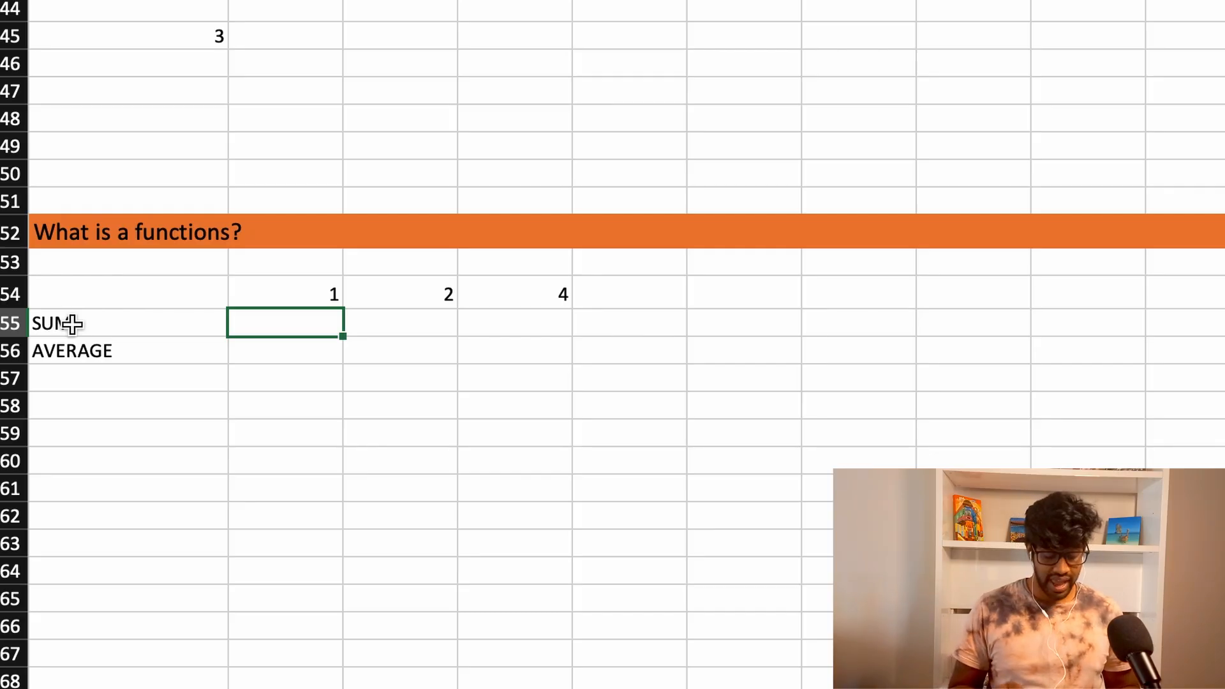
type("=SU")
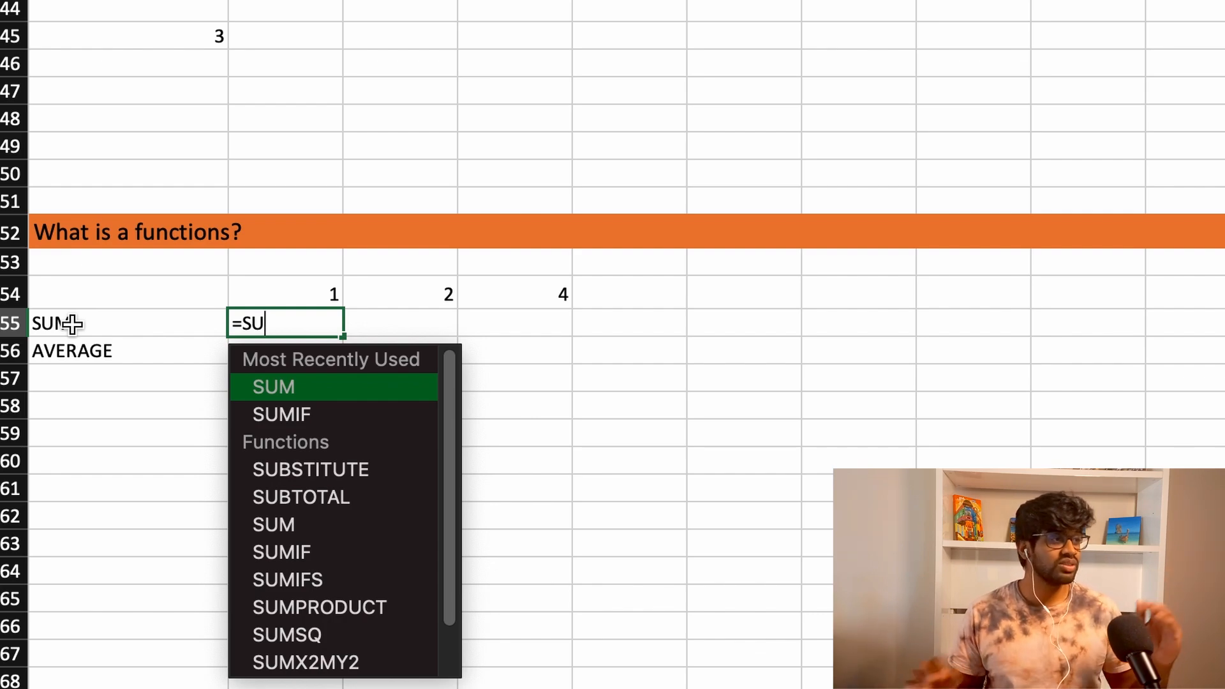
scroll(349, 481, "down", 2)
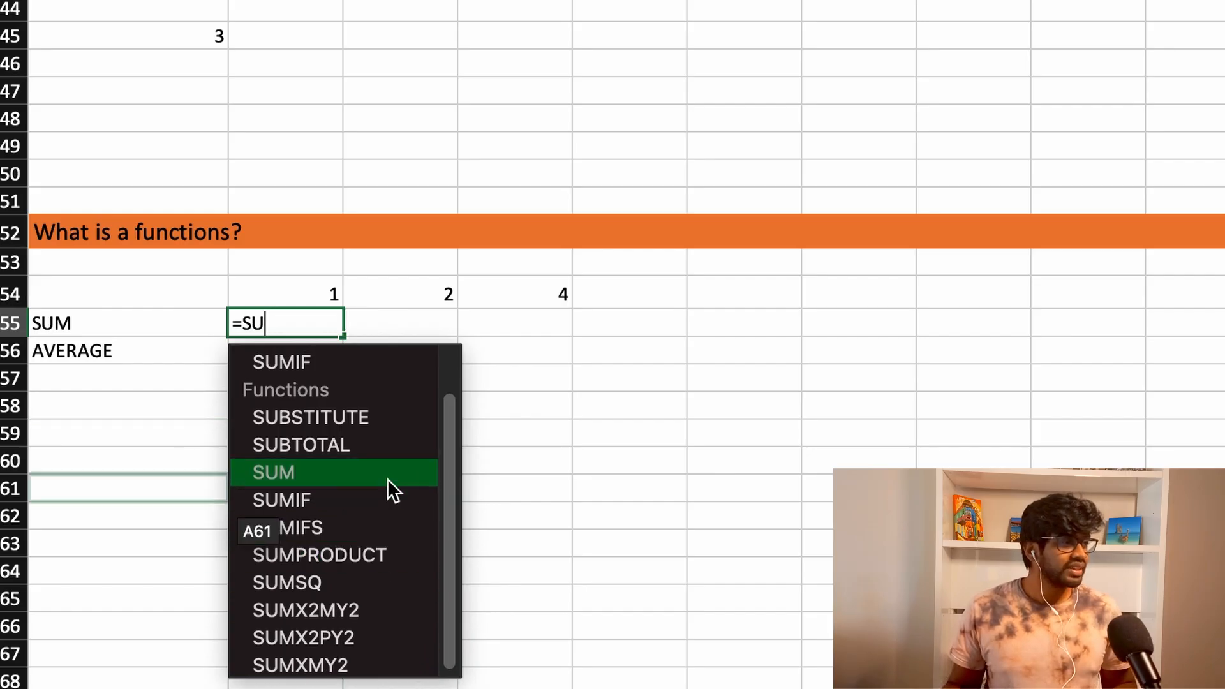
scroll(383, 466, "up", 2)
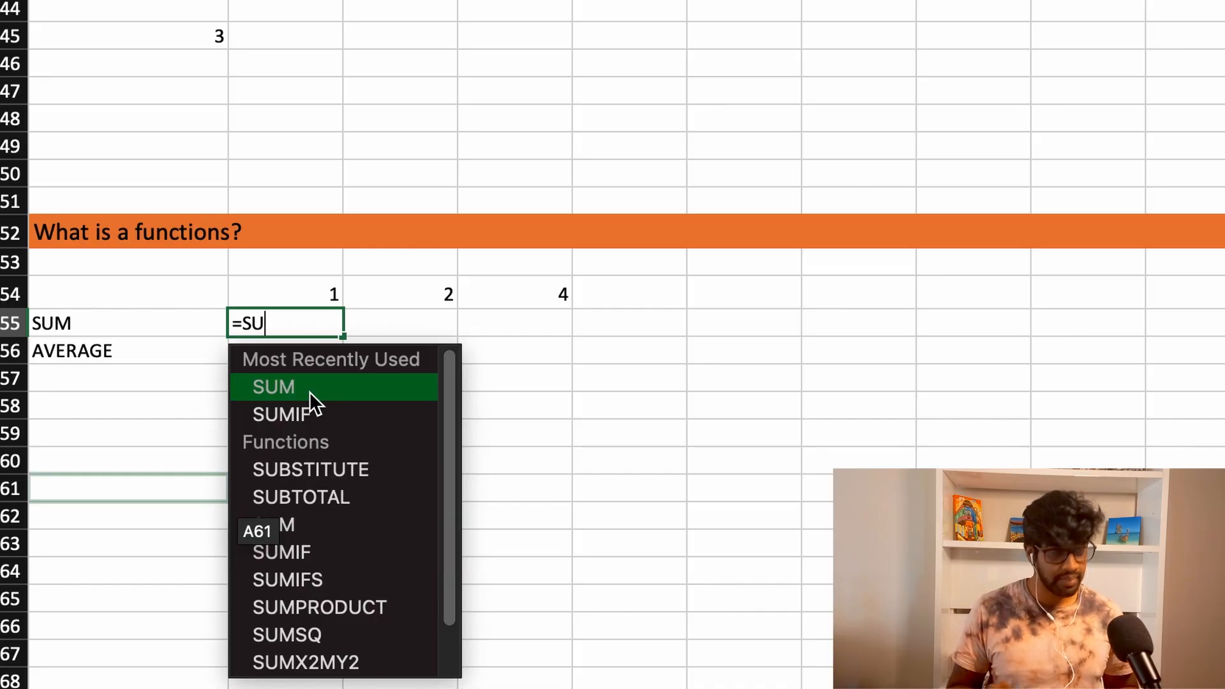
- Complete the B55 formula as =SUM(B54, C54, D54), referencing the three numbers as separate arguments
type("M(")
key("Up")
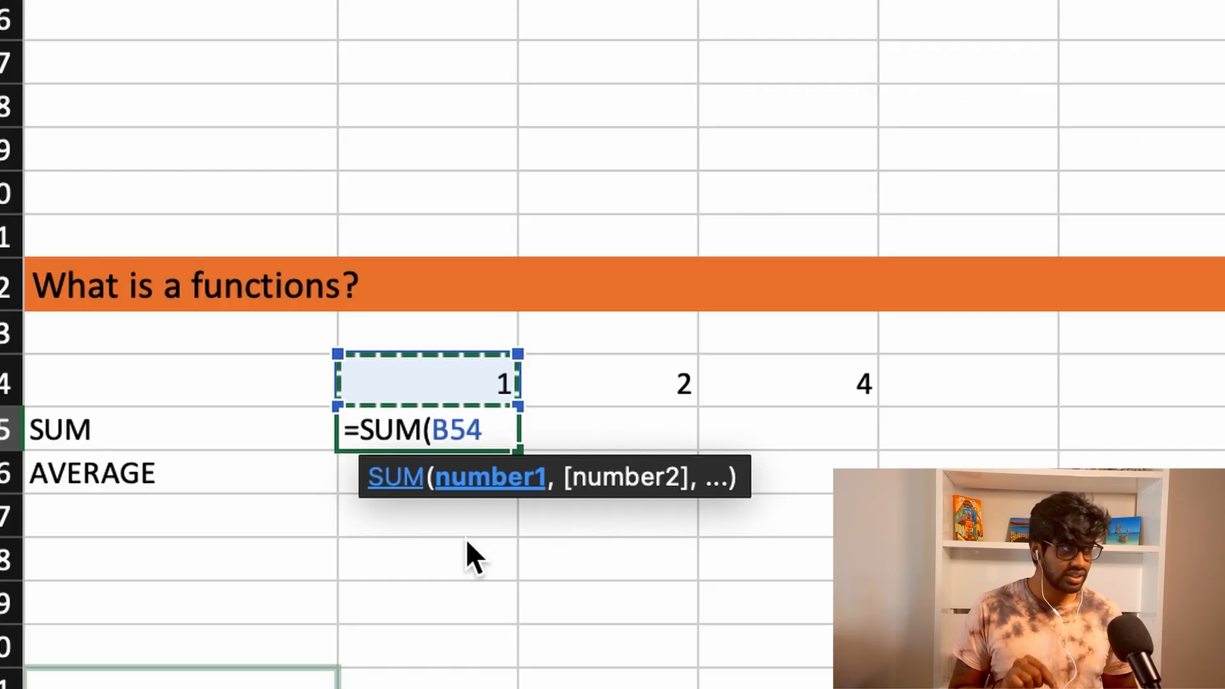
type(",")
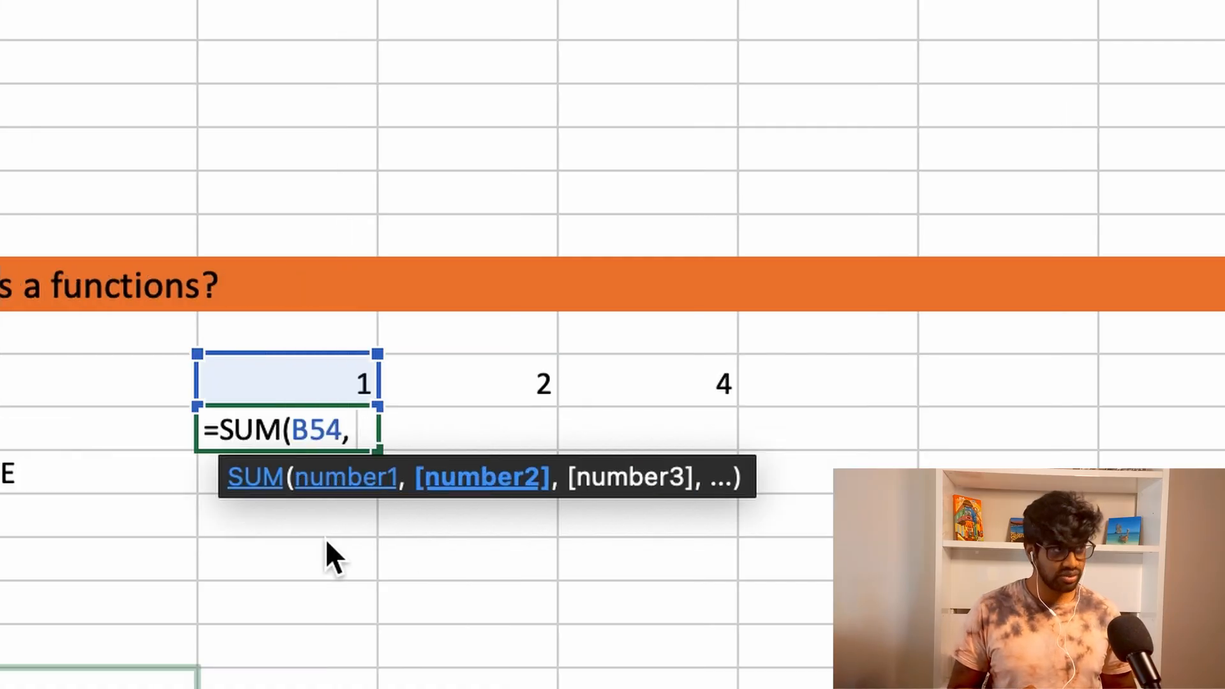
key("Up")
key("Up")
key("Down")
key("Right")
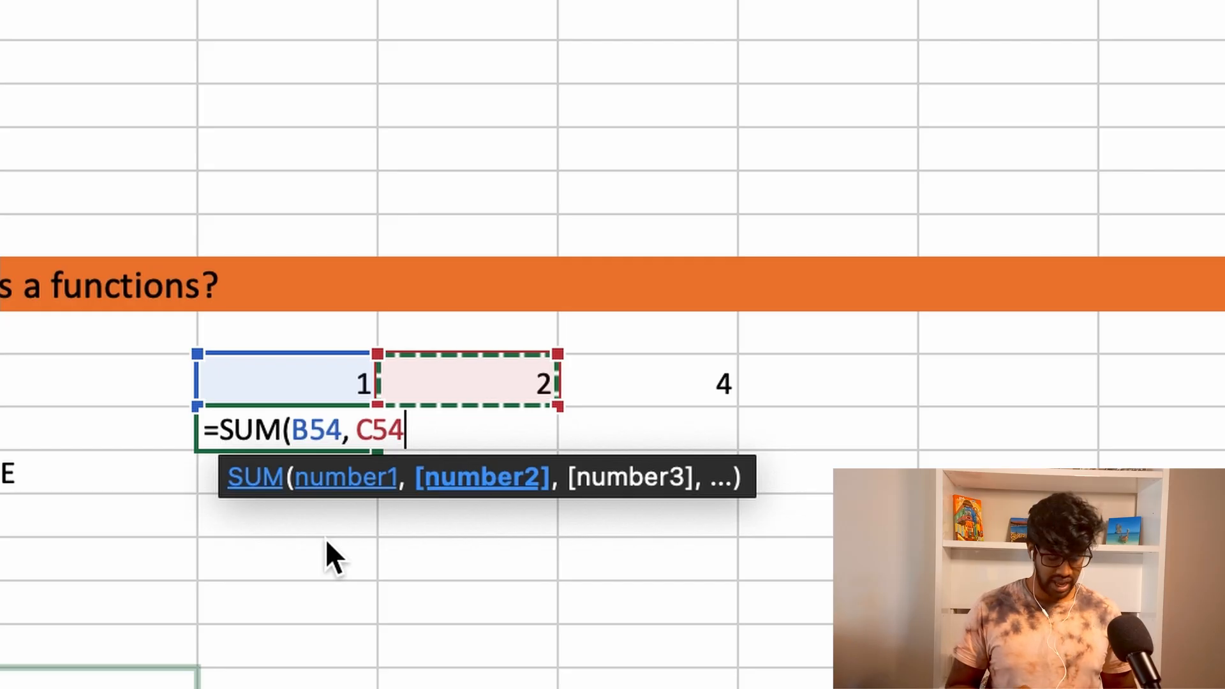
type(",")
key("Up")
key("Up")
key("Right")
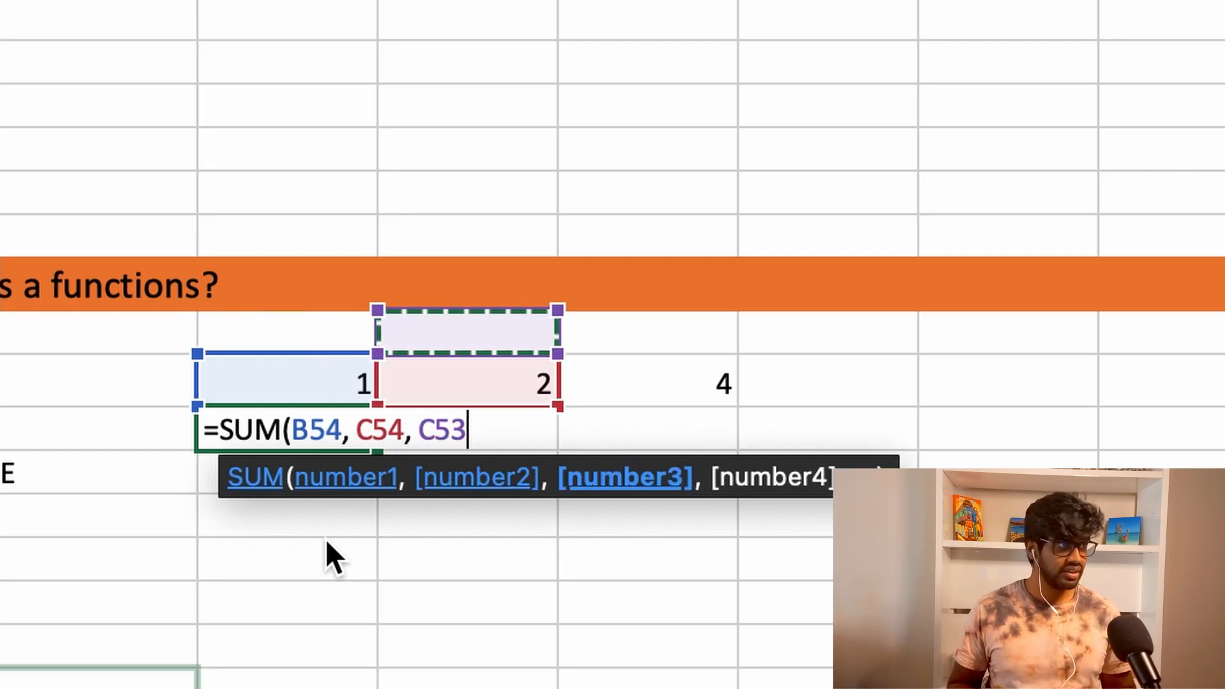
key("Right")
key("Down")
type(")")
key("Return")
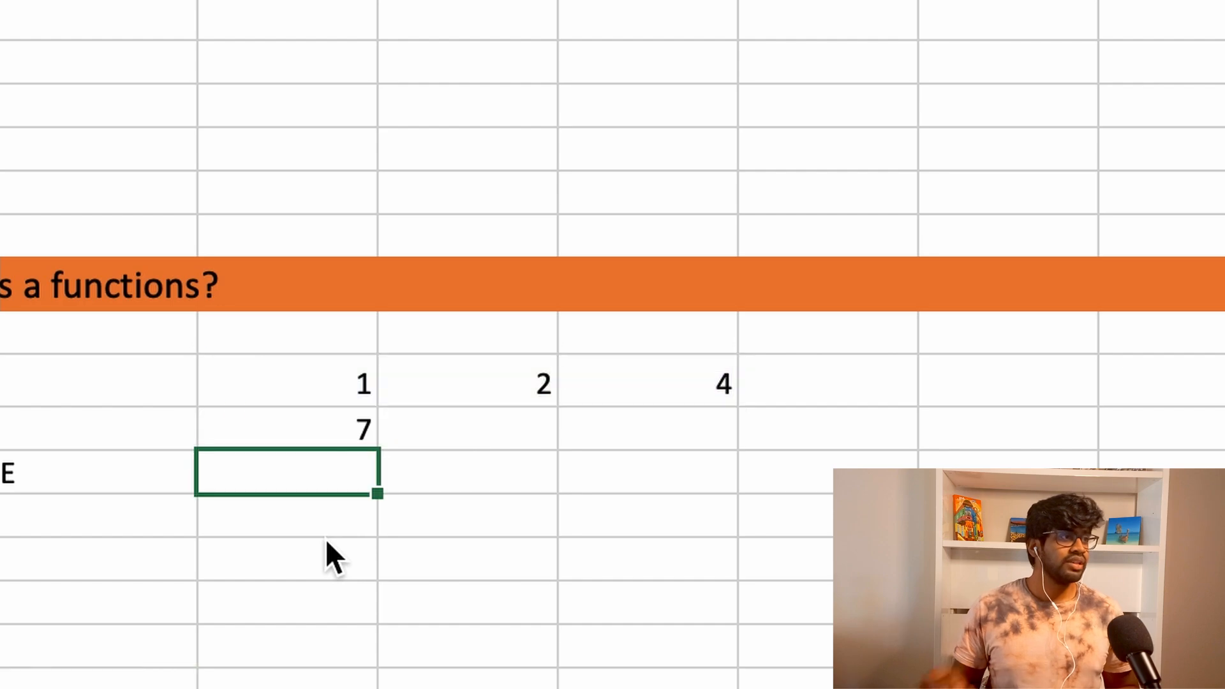
- Replace the separate cell arguments in B55's SUM formula with the range B54:D54
left_click(360, 437)
key("Delete")
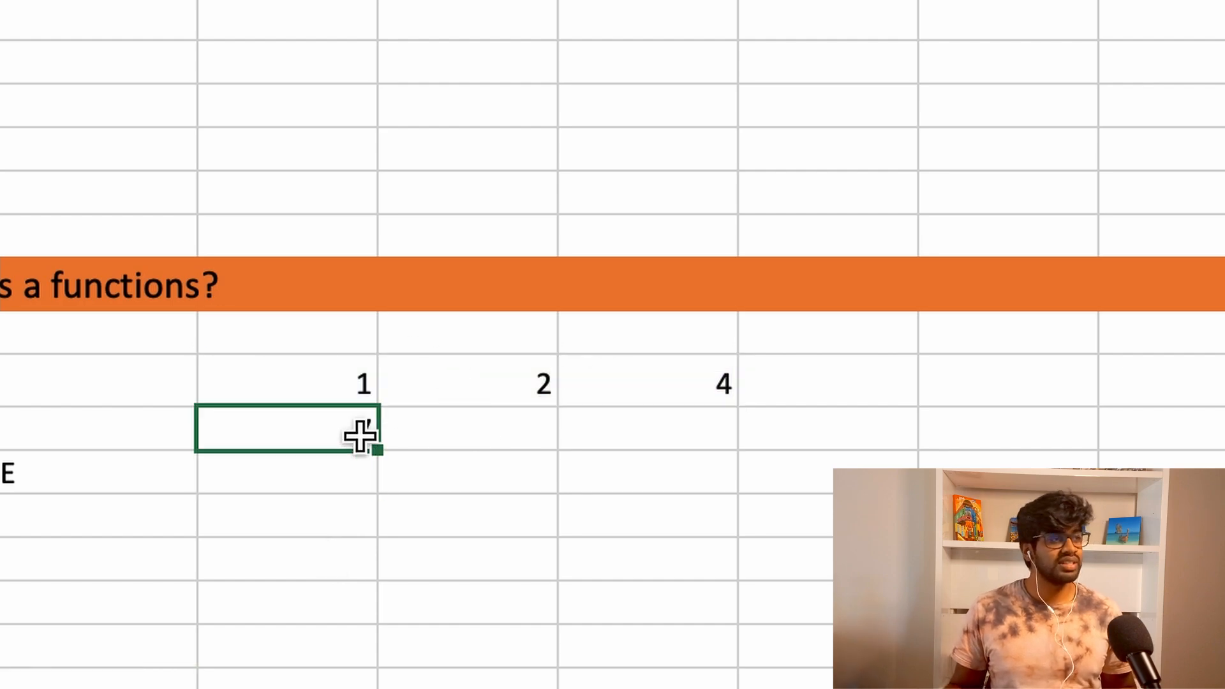
double_click(361, 437)
key("Left")
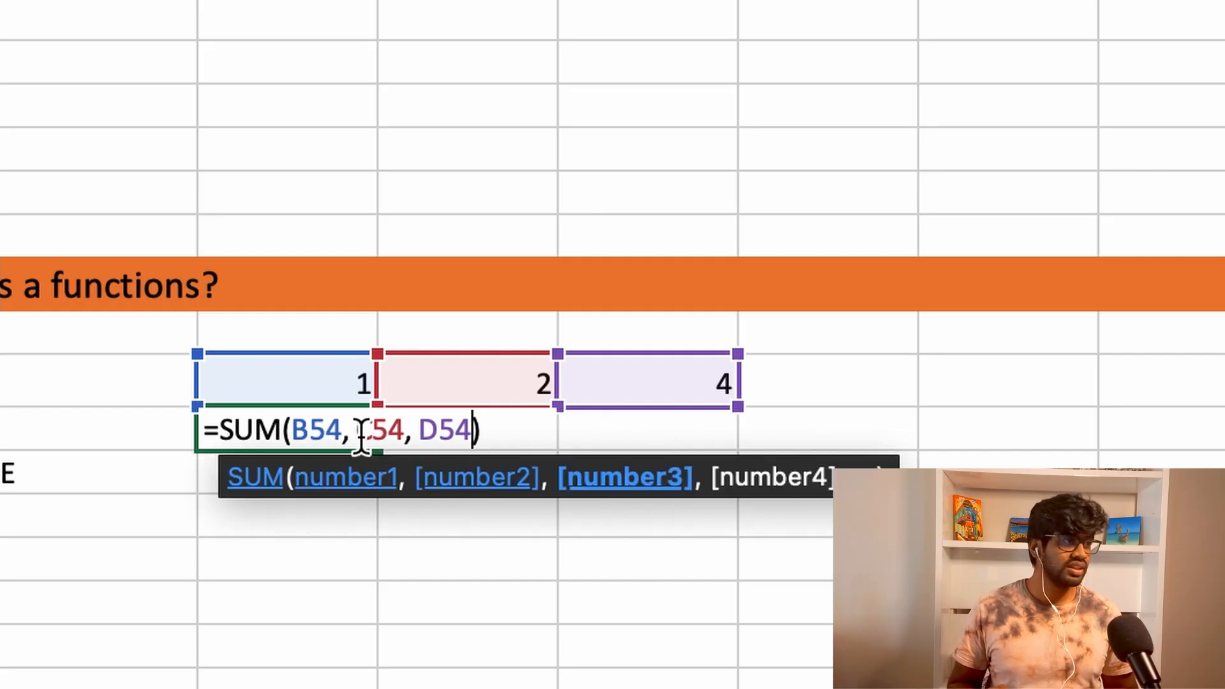
key("BackSpace")
key("BackSpace")
key("BackSpace")
key("BackSpace")
key("BackSpace")
key("BackSpace")
key("BackSpace")
key("BackSpace")
key("BackSpace")
key("BackSpace")
key("BackSpace")
key("BackSpace")
key("BackSpace")
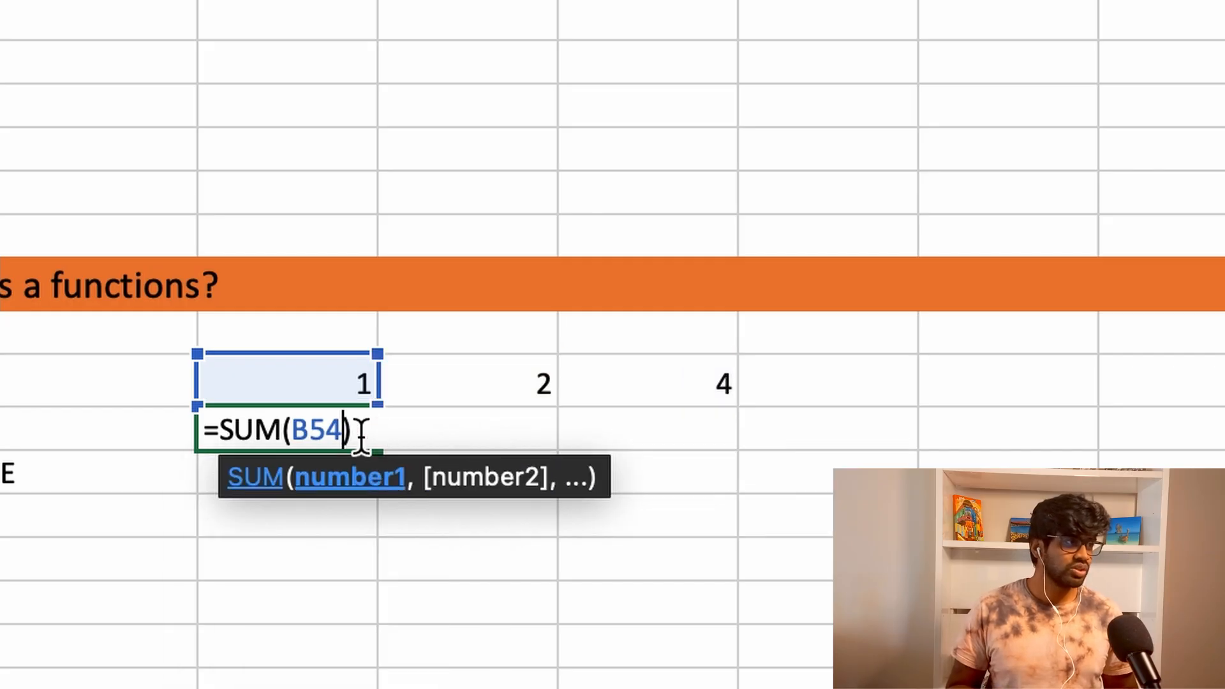
key("BackSpace")
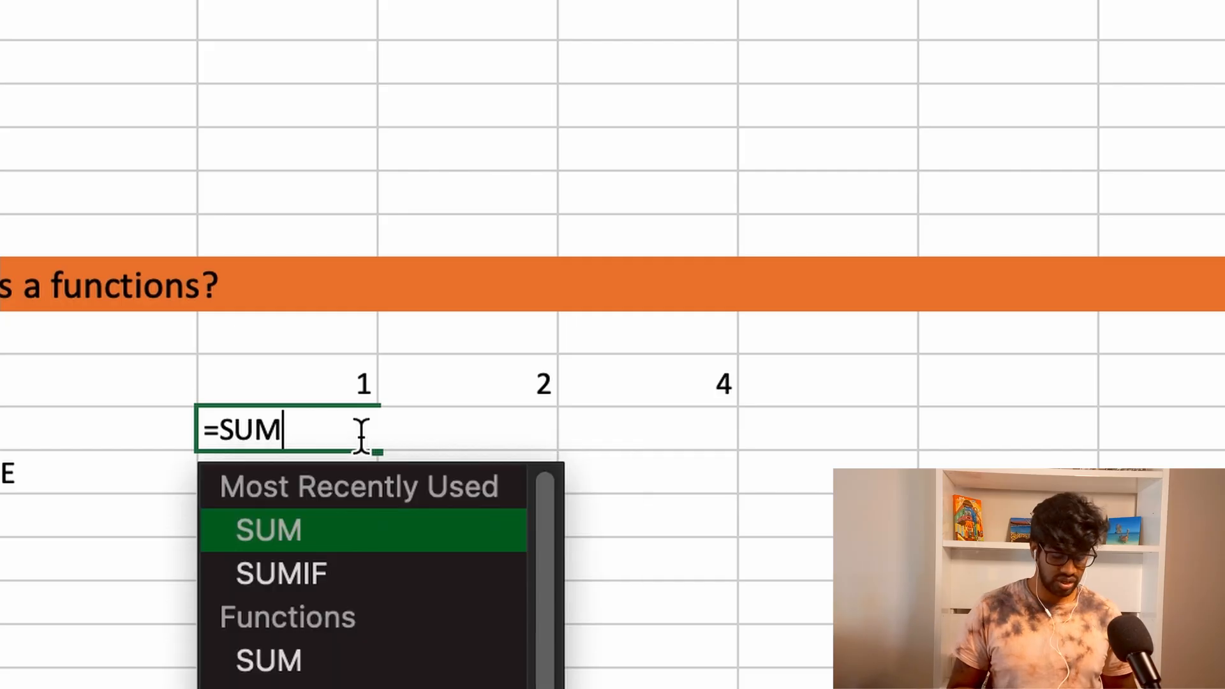
type("(")
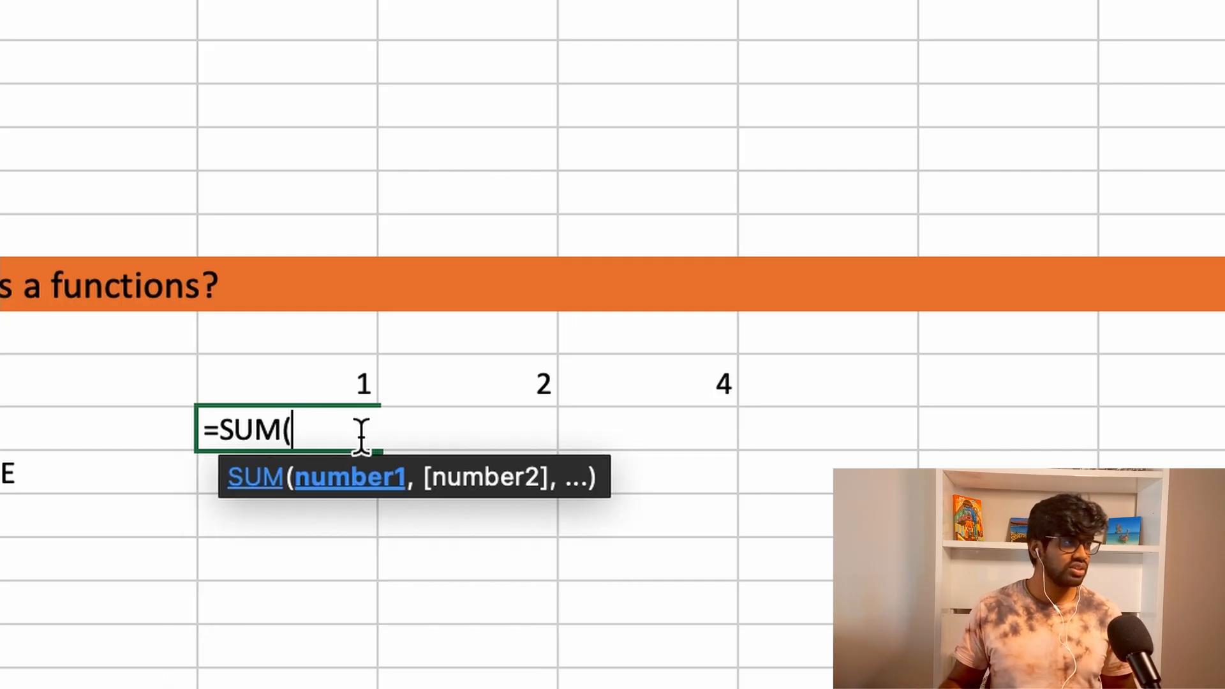
left_click(331, 378)
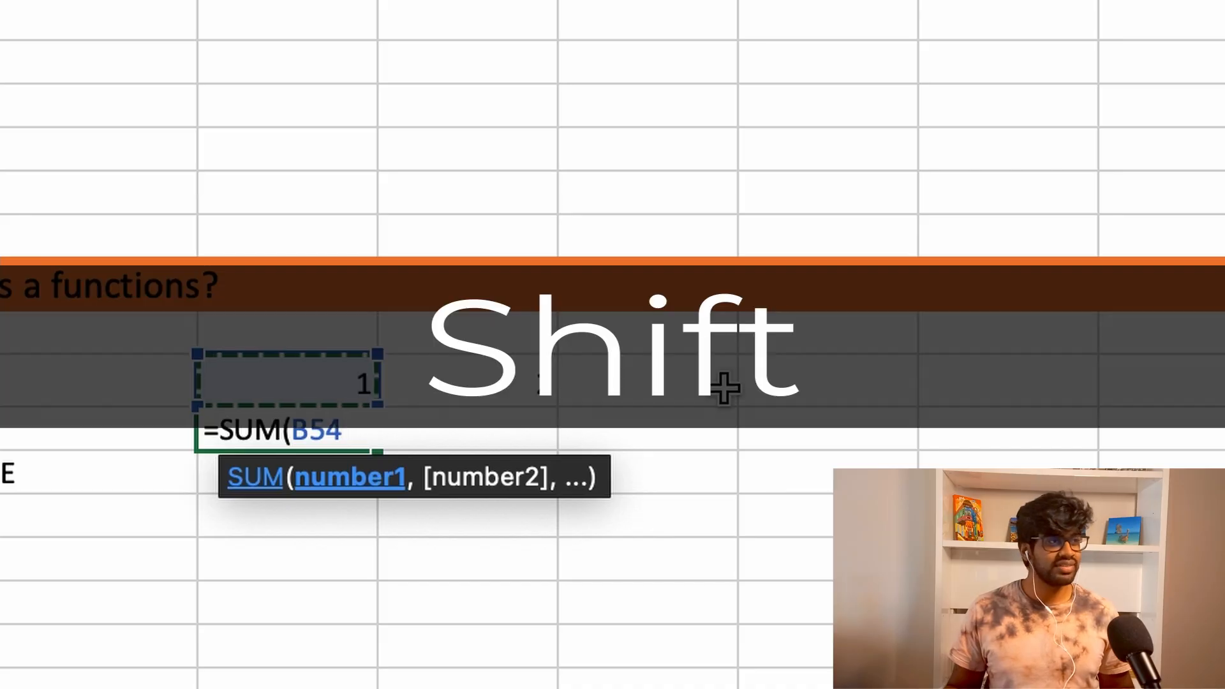
left_click(682, 383, "shift")
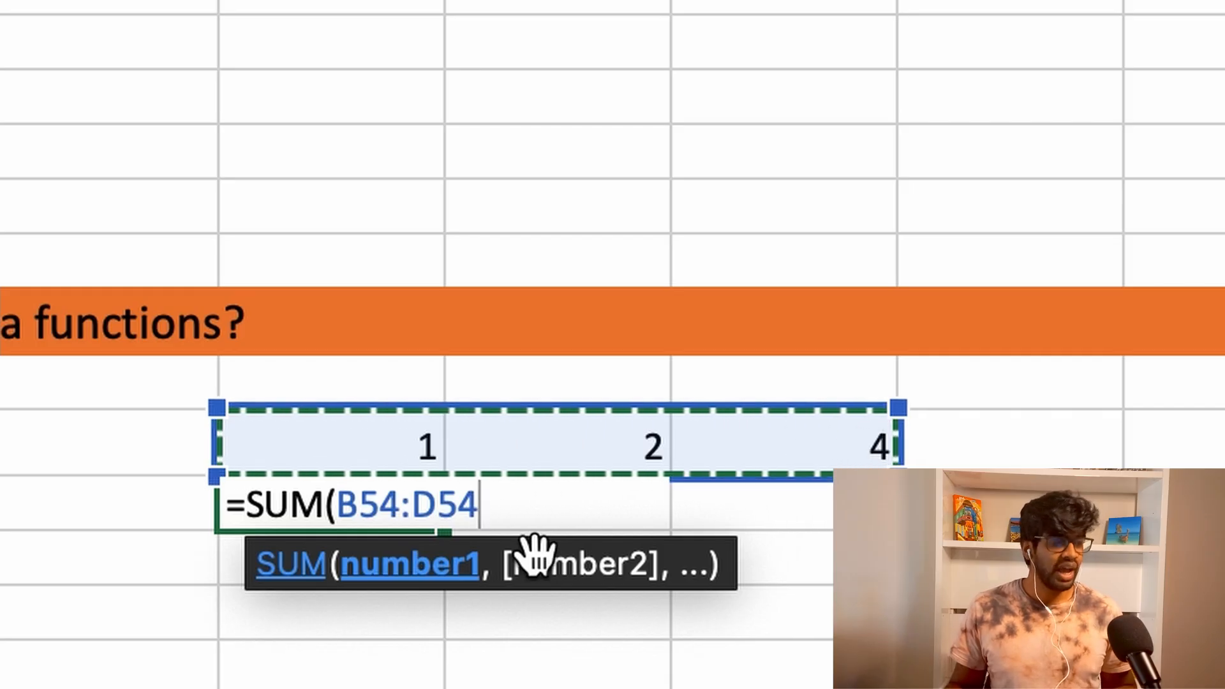
type(")")
key("Return")
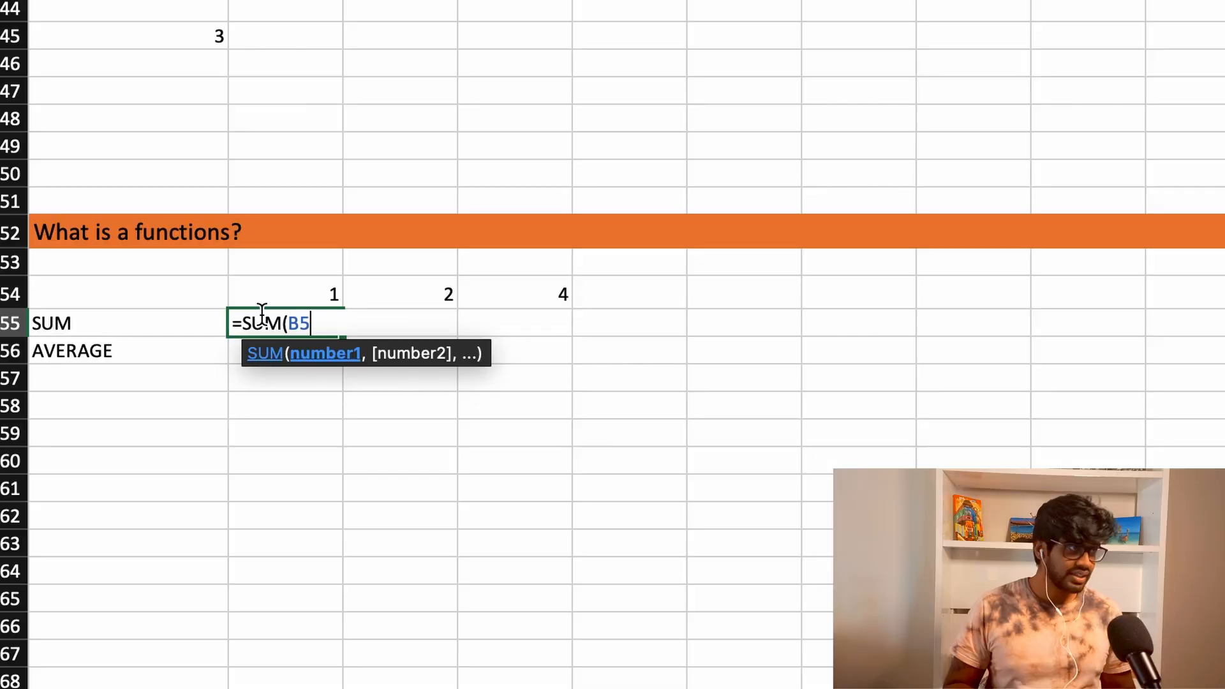
- Remove the range argument from the SUM formula in B55, leaving =SUM( ready for a new argument
key("BackSpace")
key("BackSpace")
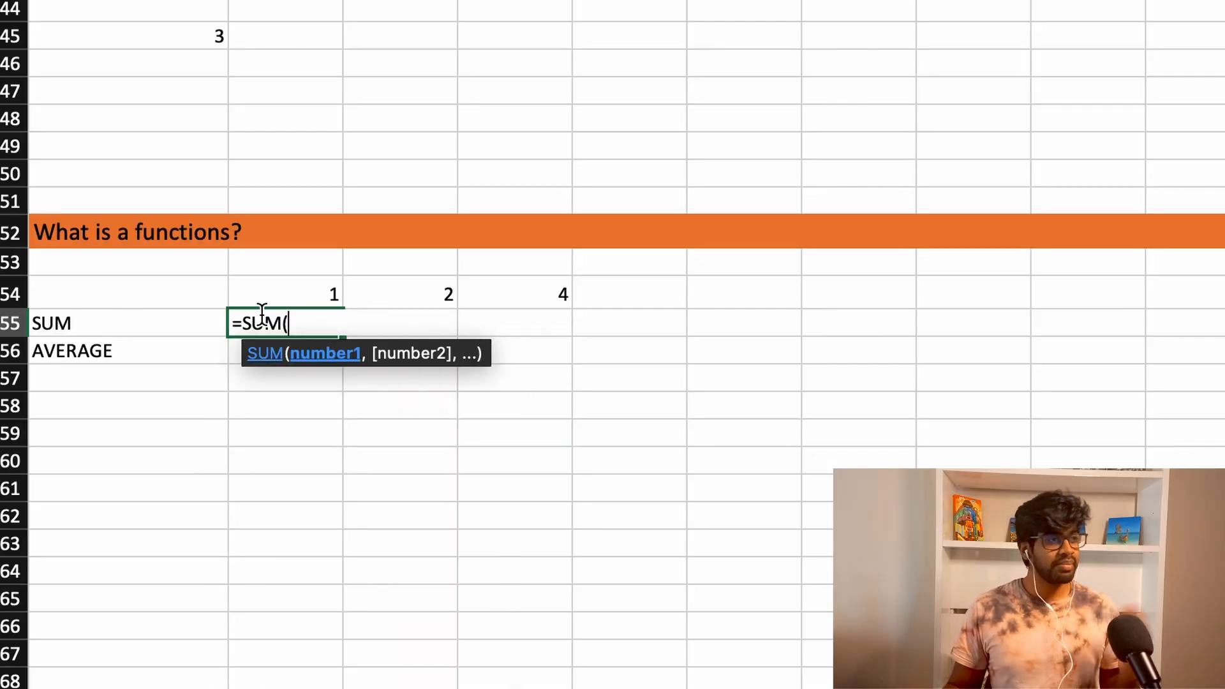